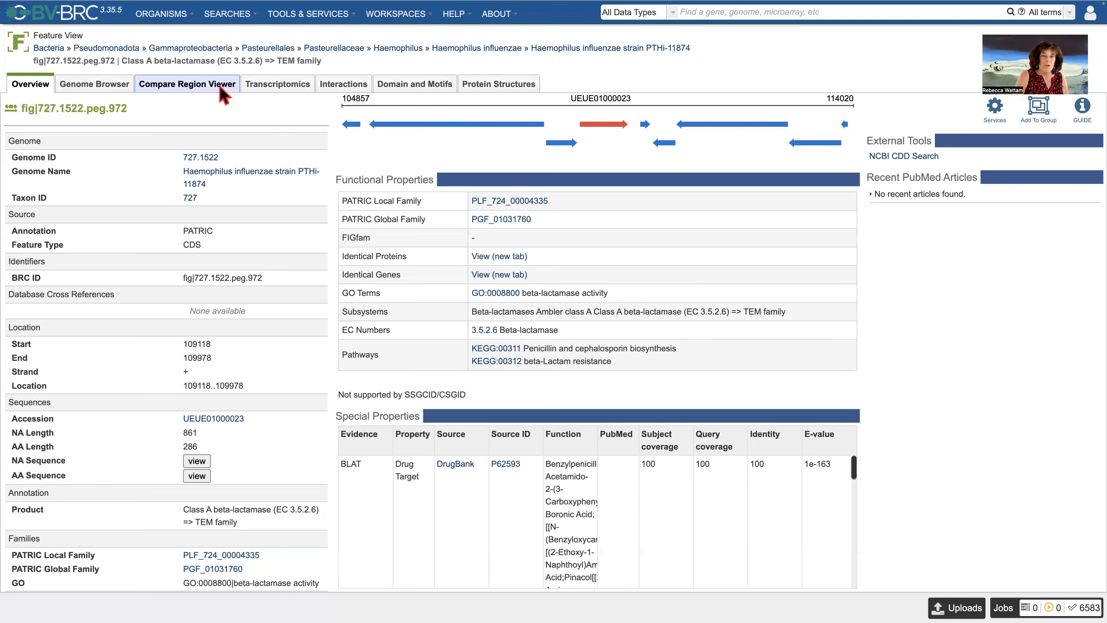
Step: View the Frontiers article on PATtyFams protein families, and return to the feature page in full screen
{"action": "mouse_move", "coordinate": [88, 2]}
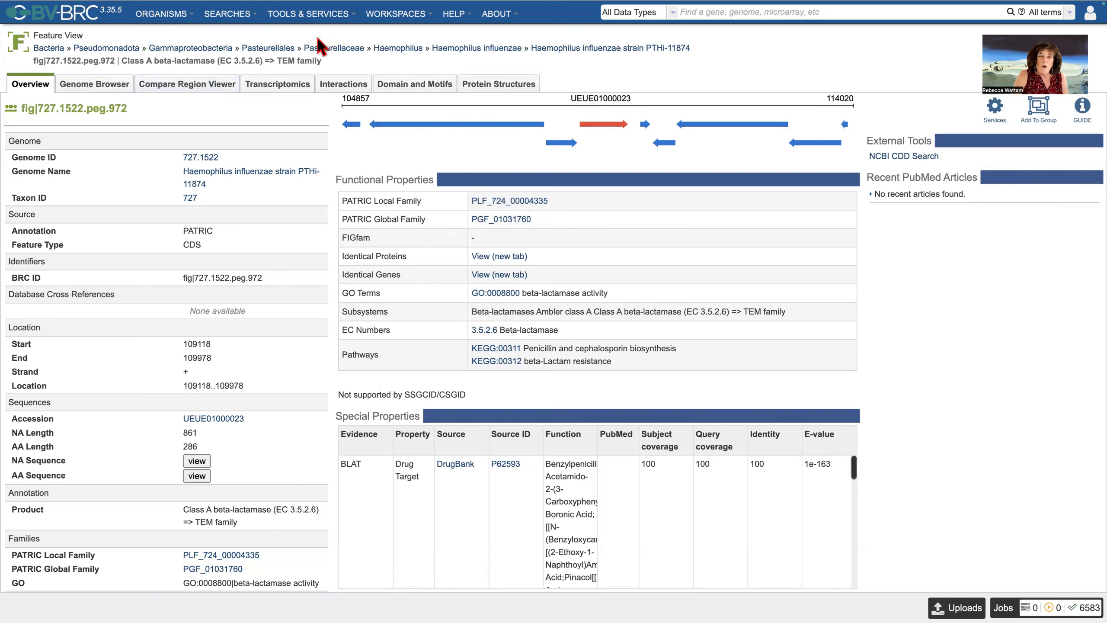
{"action": "mouse_move", "coordinate": [165, 6]}
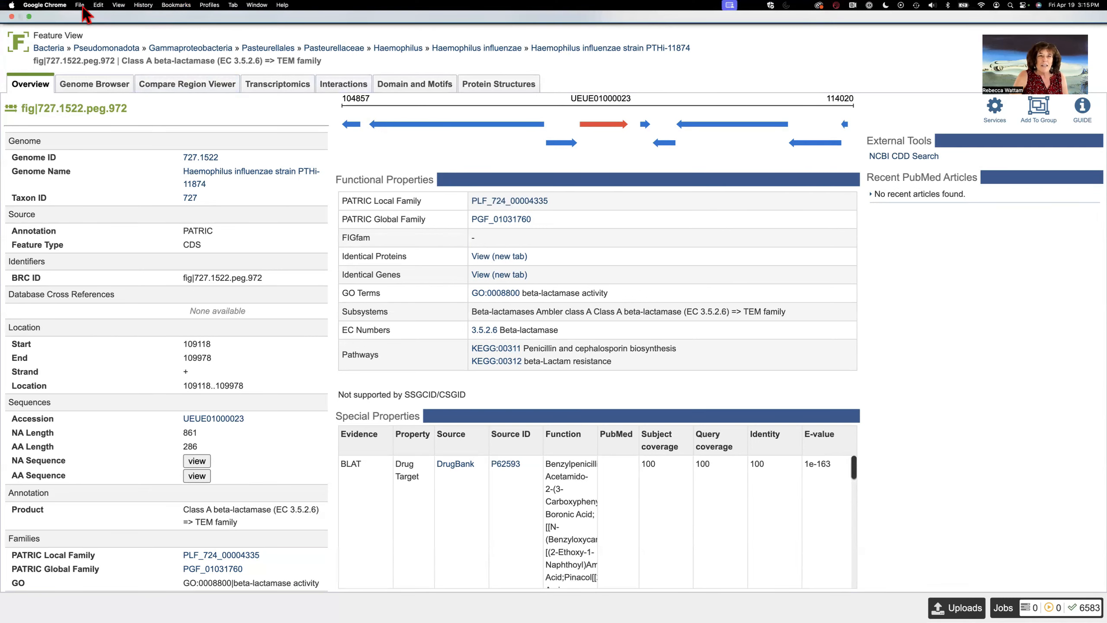
{"action": "left_click", "coordinate": [29, 16]}
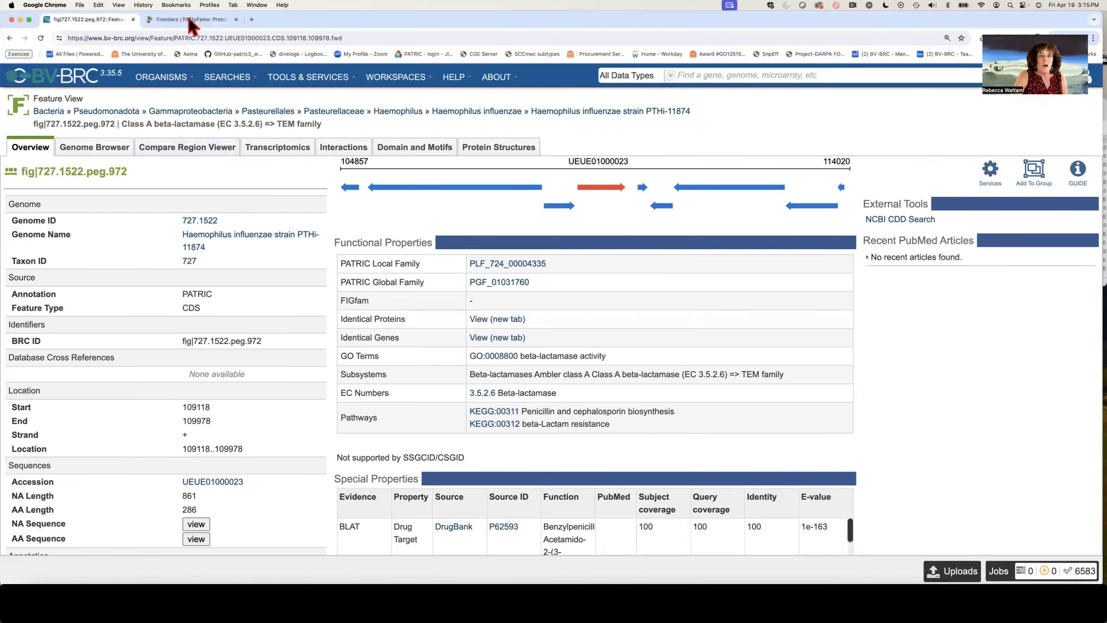
{"action": "left_click", "coordinate": [189, 20]}
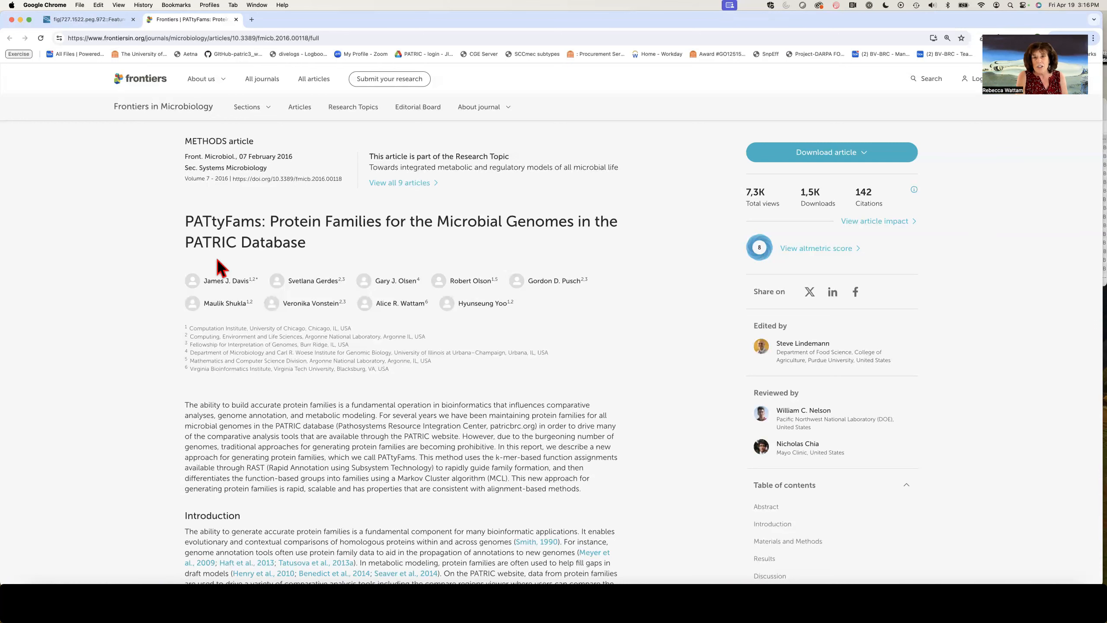
{"action": "left_click", "coordinate": [84, 20]}
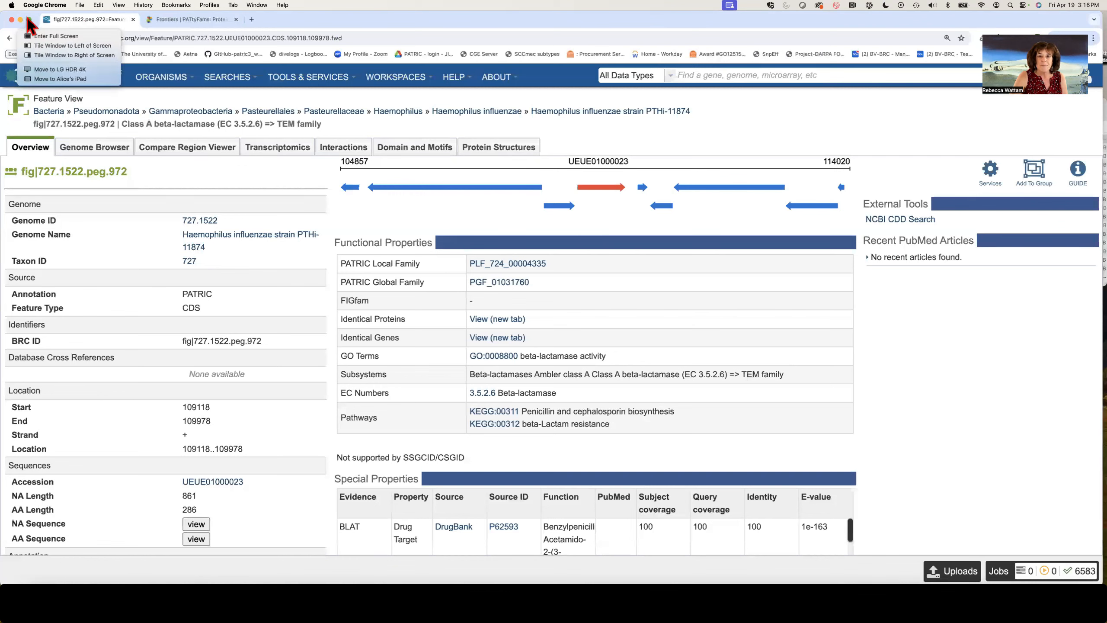
{"action": "left_click", "coordinate": [36, 38]}
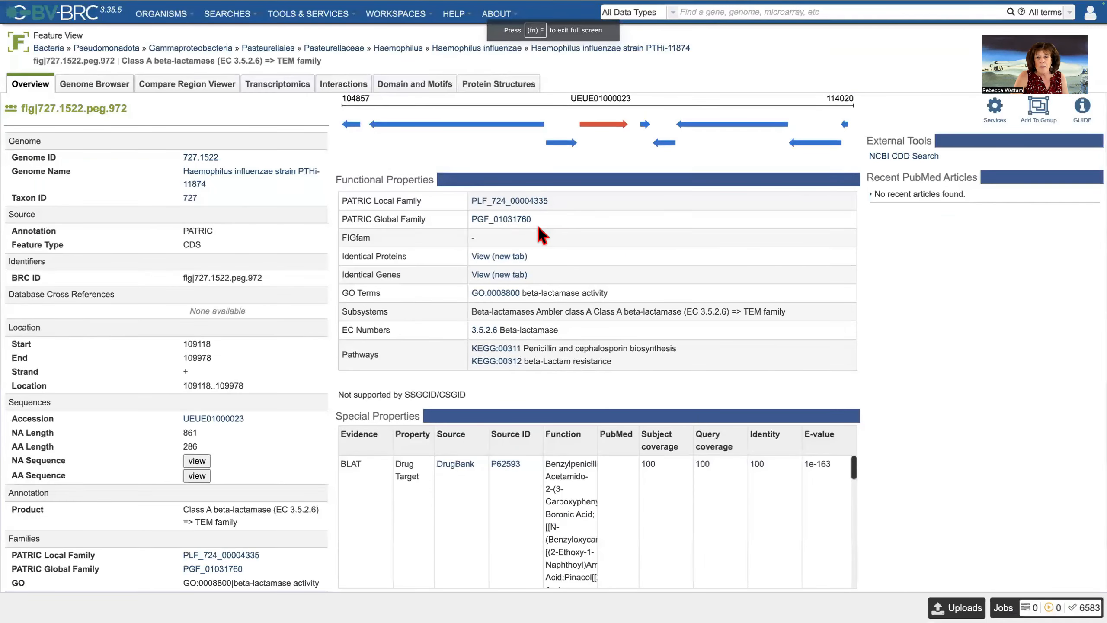
Step: Copy the PATRIC Local Family ID PLF_724_00004335 and open that family's feature list
{"action": "left_click_drag", "start_coordinate": [547, 201], "coordinate": [470, 201]}
{"action": "key", "text": "ctrl+c"}
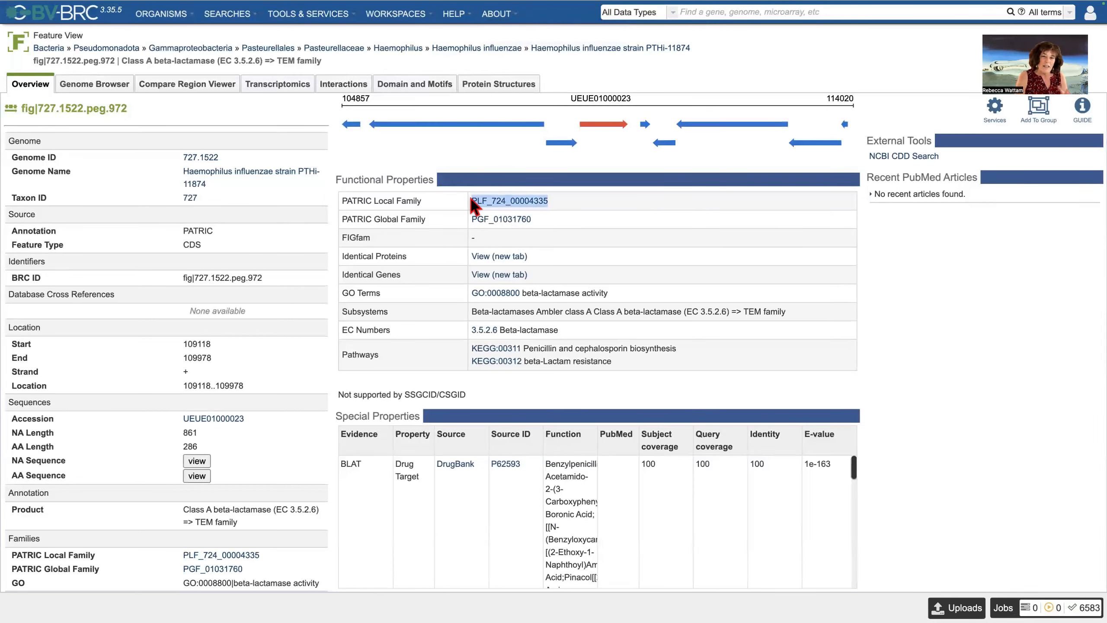
{"action": "left_click", "coordinate": [529, 209]}
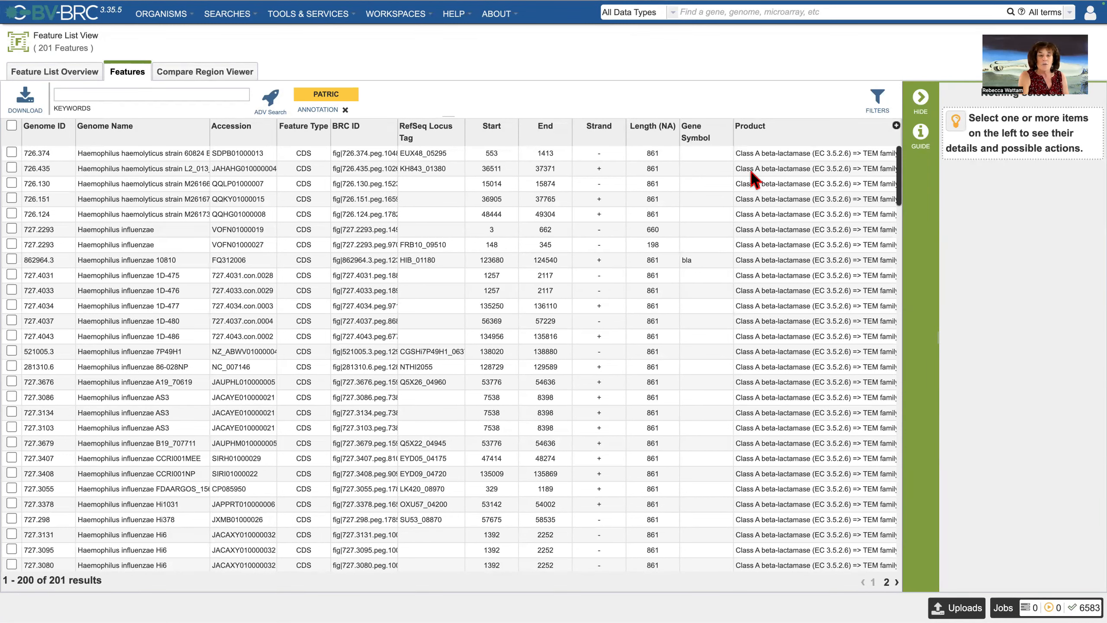
Step: Save all features of the family to a new feature group named PLF_724_00004335_all_proteins in the Feature Groups folder
{"action": "left_click", "coordinate": [12, 126]}
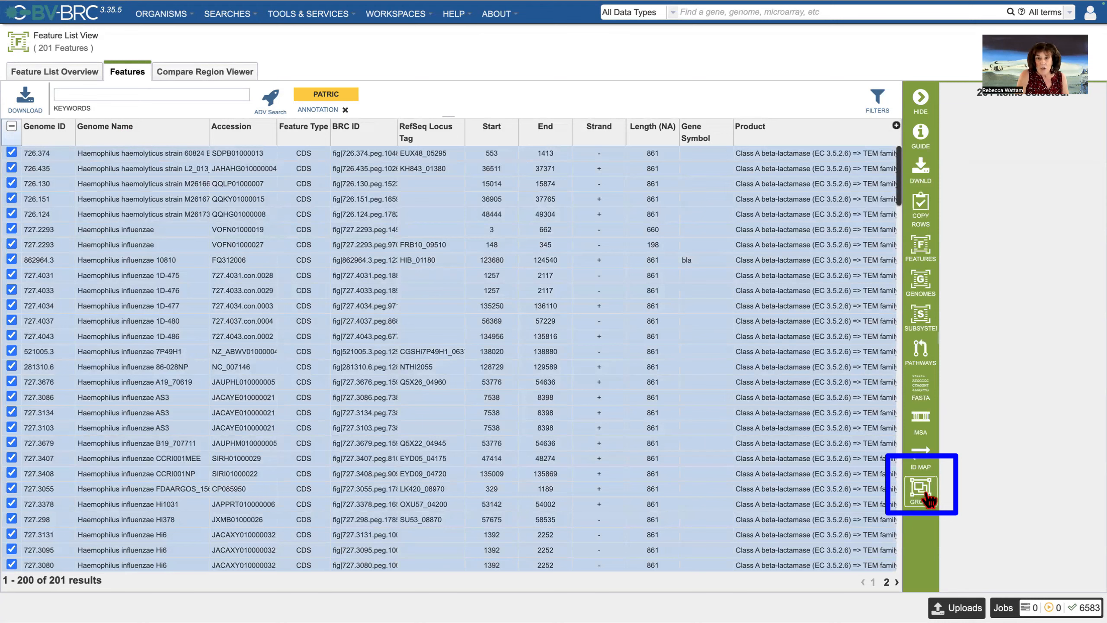
{"action": "left_click", "coordinate": [928, 496]}
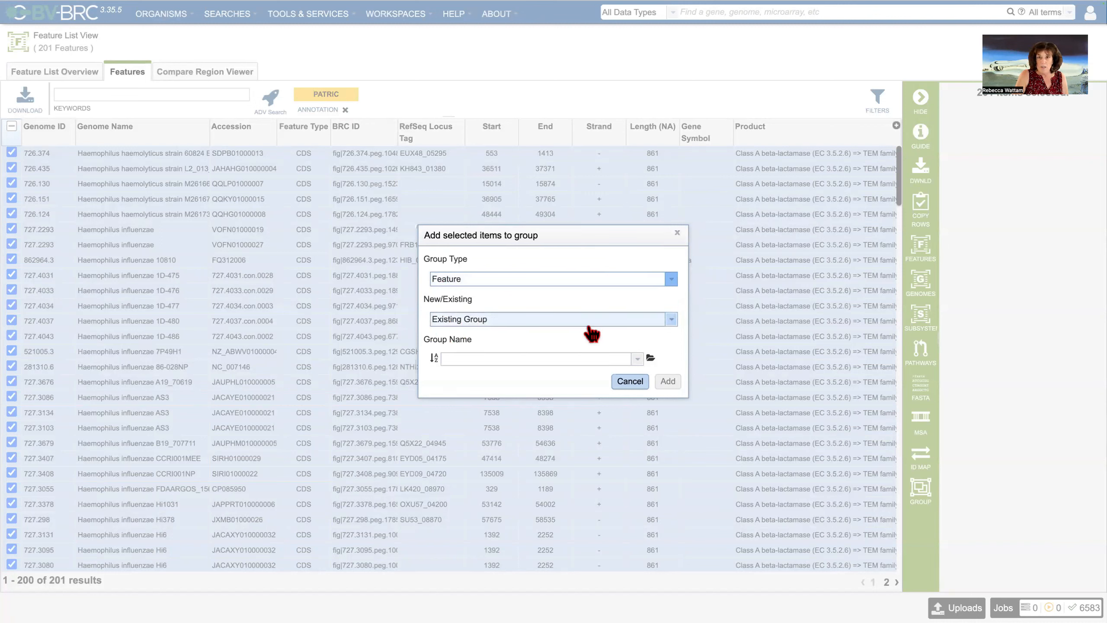
{"action": "left_click", "coordinate": [670, 319]}
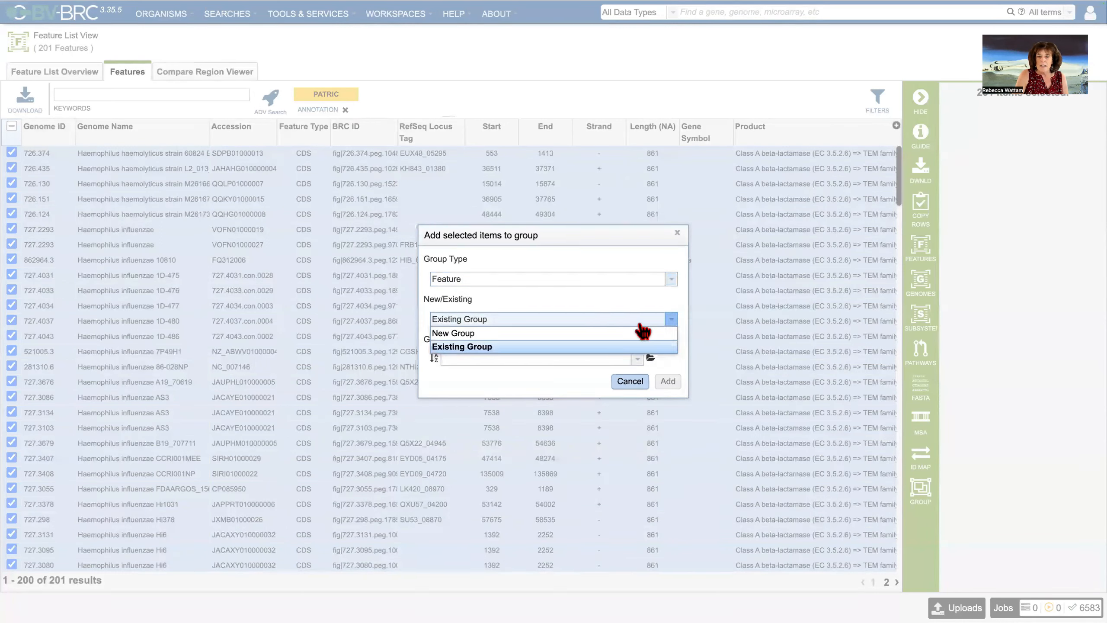
{"action": "left_click", "coordinate": [501, 340]}
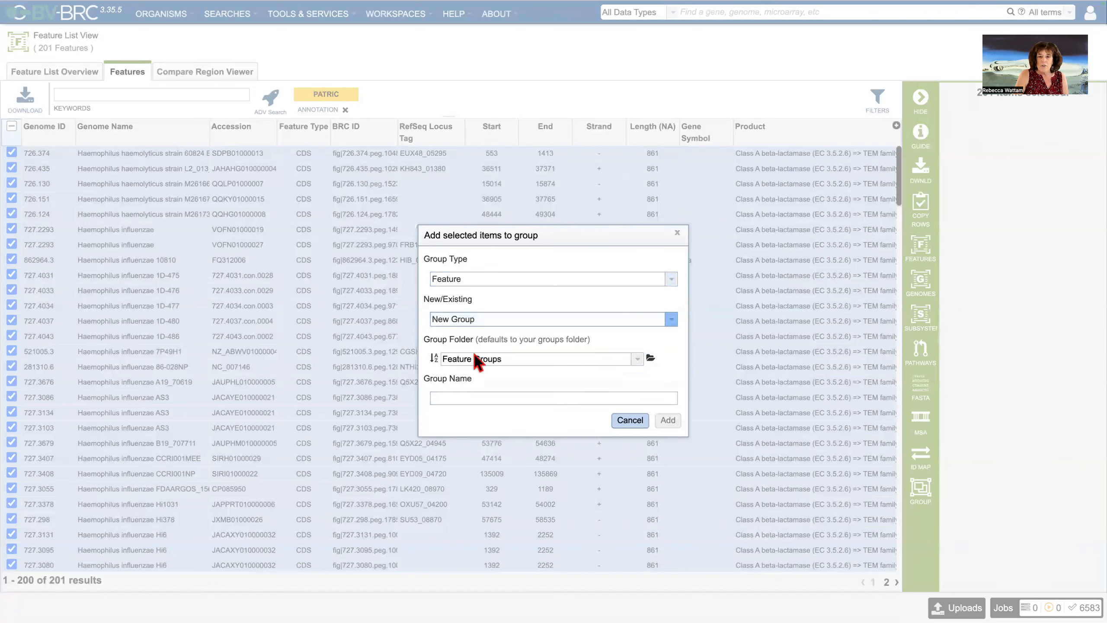
{"action": "left_click", "coordinate": [444, 397]}
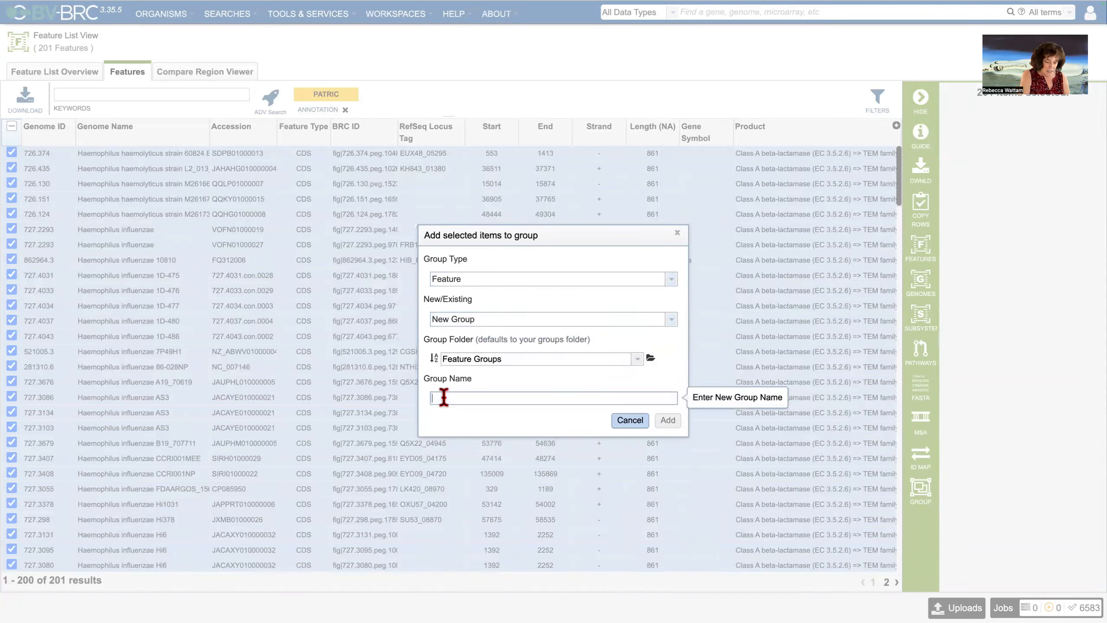
{"action": "key", "text": "ctrl+v"}
{"action": "type", "text": "_"}
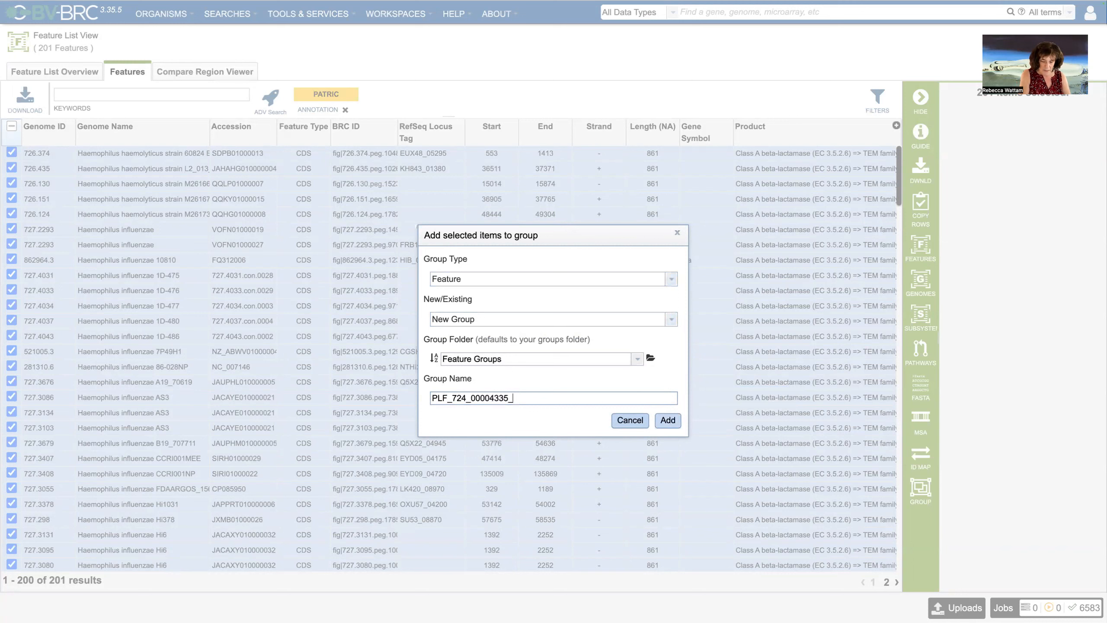
{"action": "type", "text": "all_proteins"}
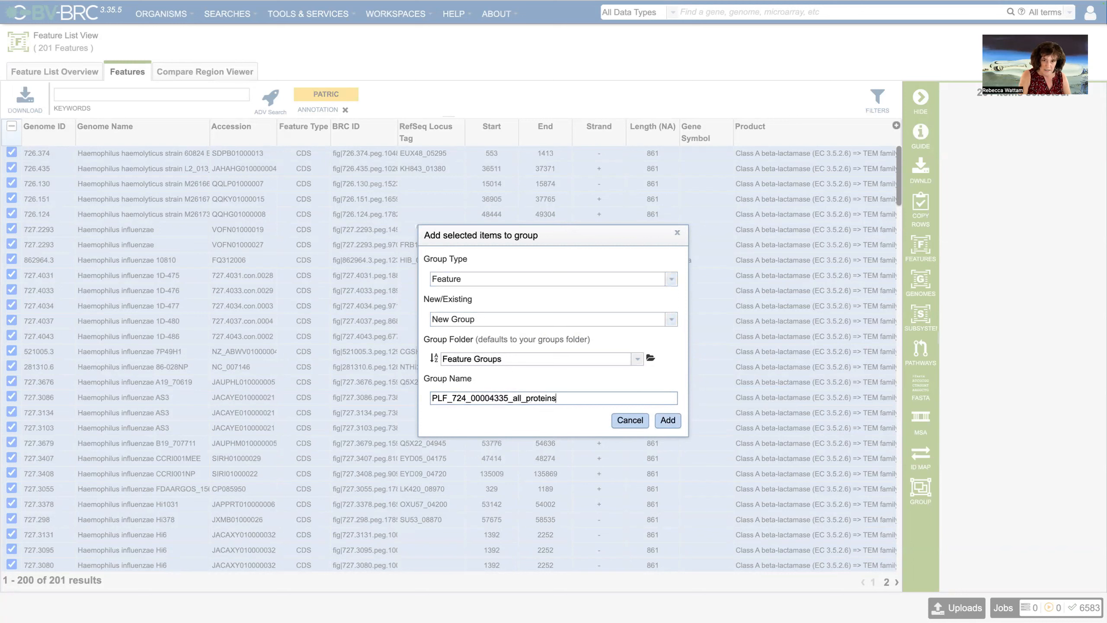
{"action": "left_click", "coordinate": [665, 422]}
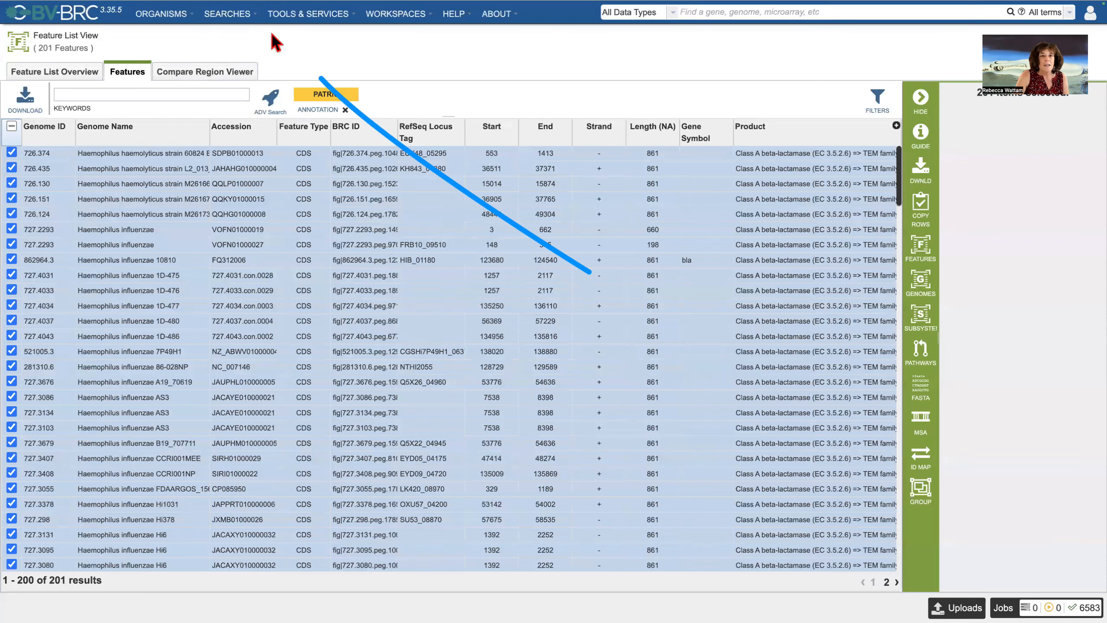
Step: Set up an advanced protein search for the genus Haemophilus (Bacteria), restricted to complete genomes
{"action": "left_click", "coordinate": [225, 16]}
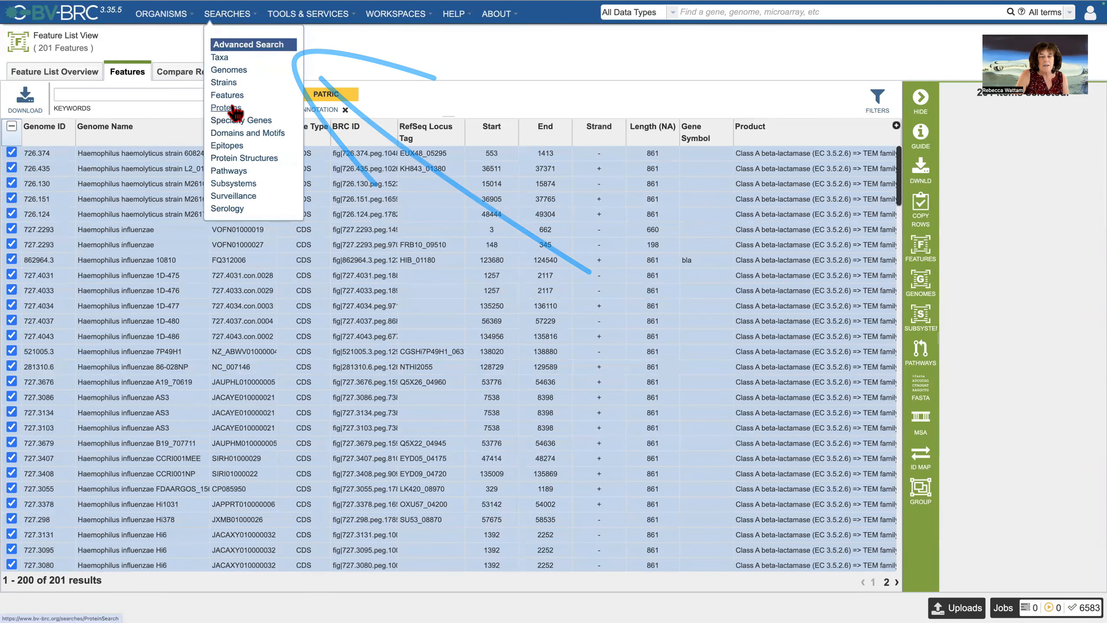
{"action": "left_click", "coordinate": [226, 108]}
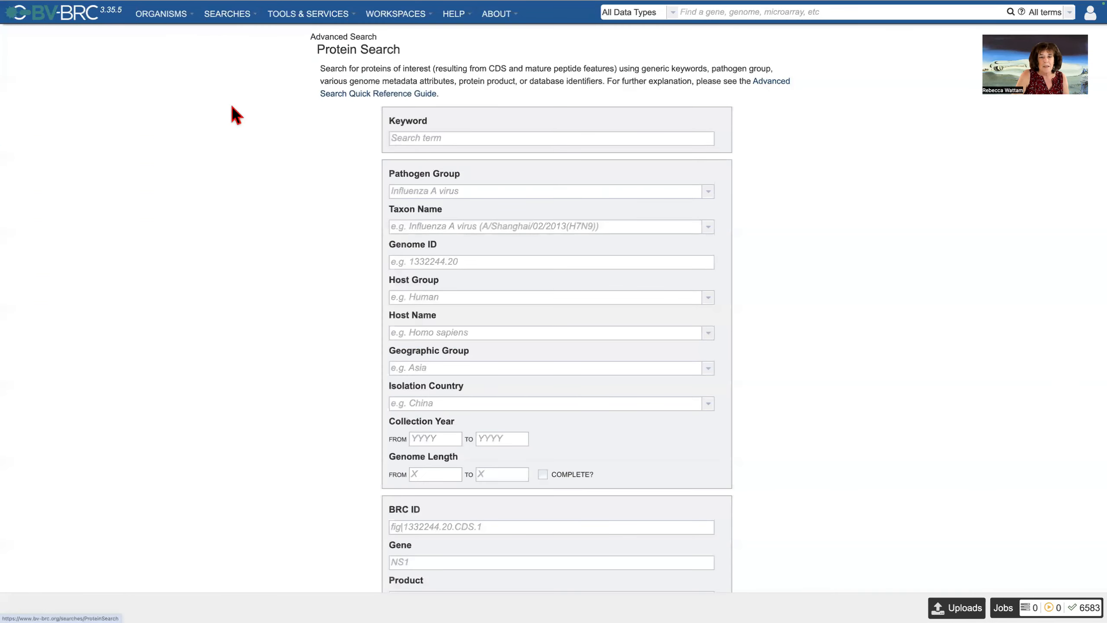
{"action": "left_click", "coordinate": [404, 224]}
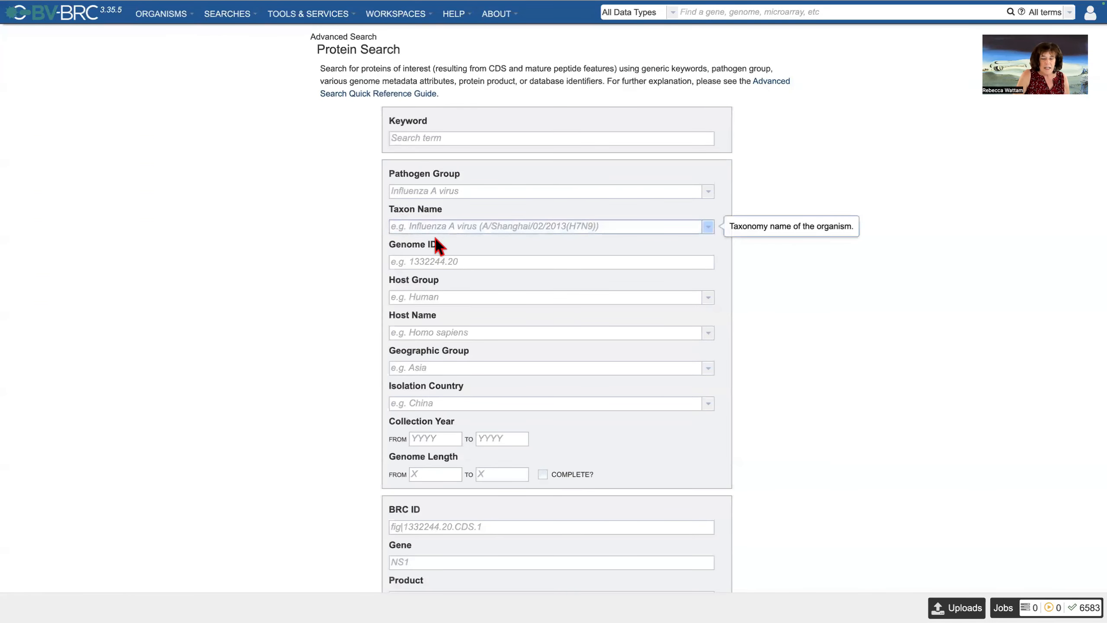
{"action": "type", "text": "Ha"}
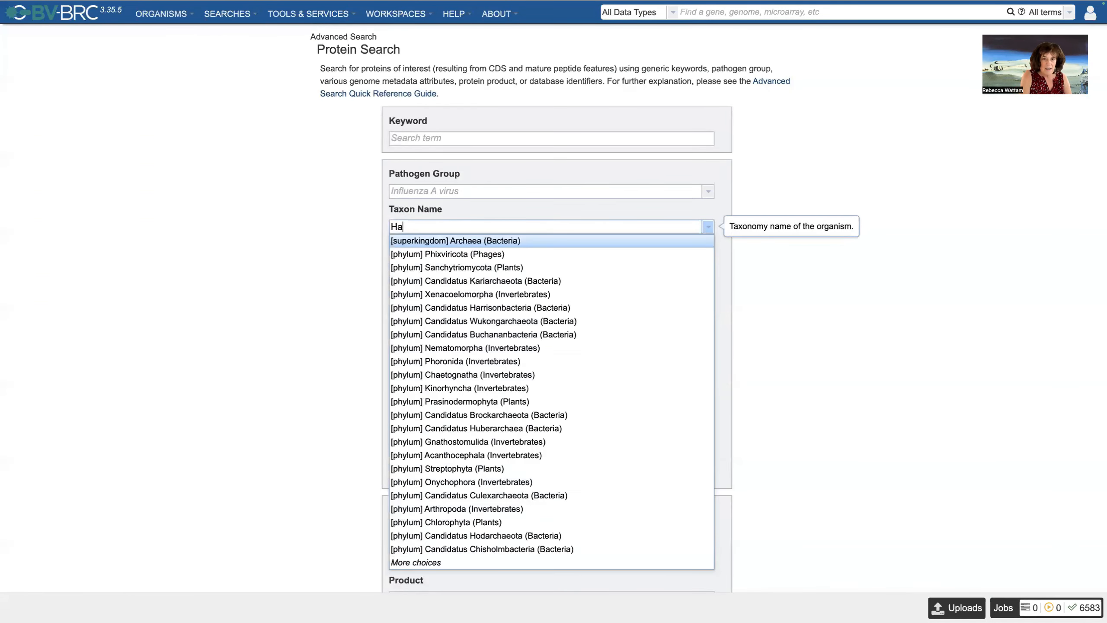
{"action": "type", "text": "emophilus"}
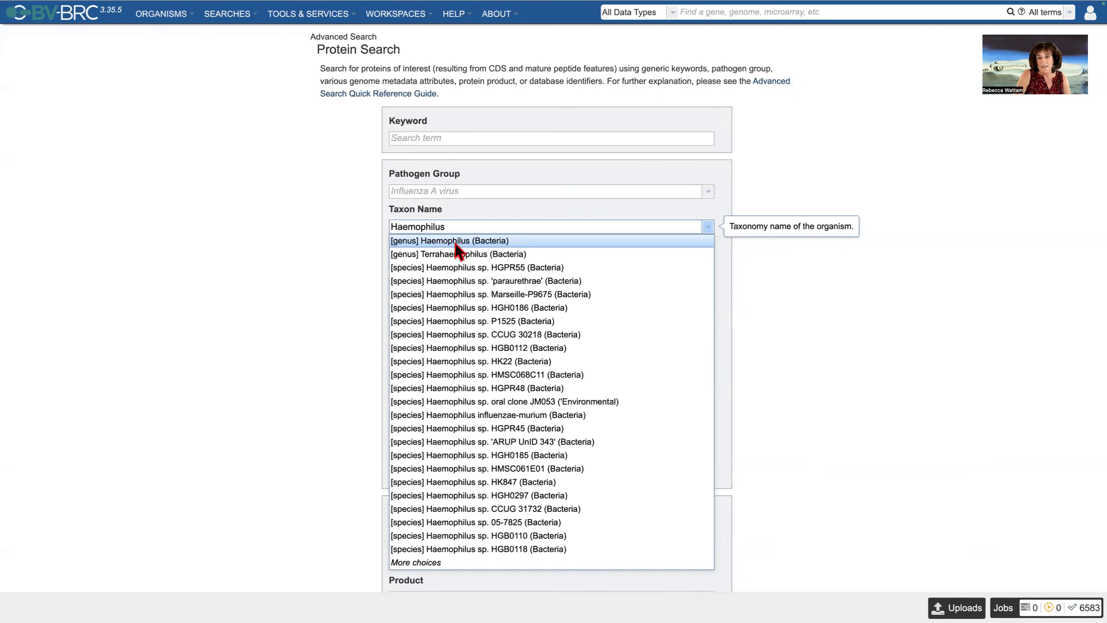
{"action": "left_click", "coordinate": [456, 241]}
{"action": "scroll", "coordinate": [501, 299], "scroll_direction": "down", "scroll_amount": 3}
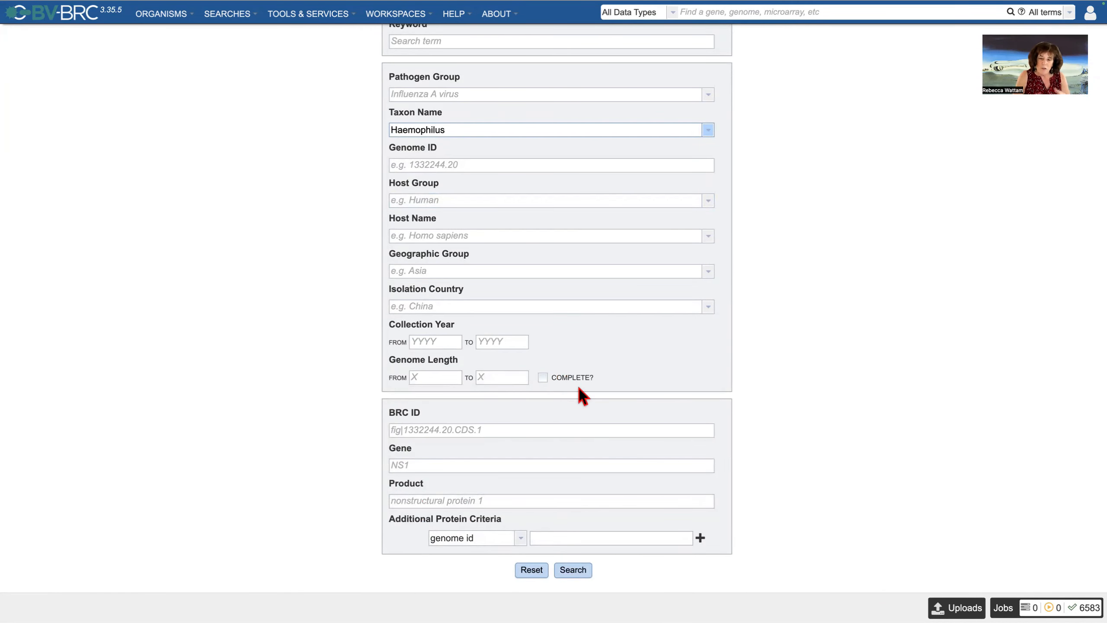
{"action": "left_click", "coordinate": [543, 377]}
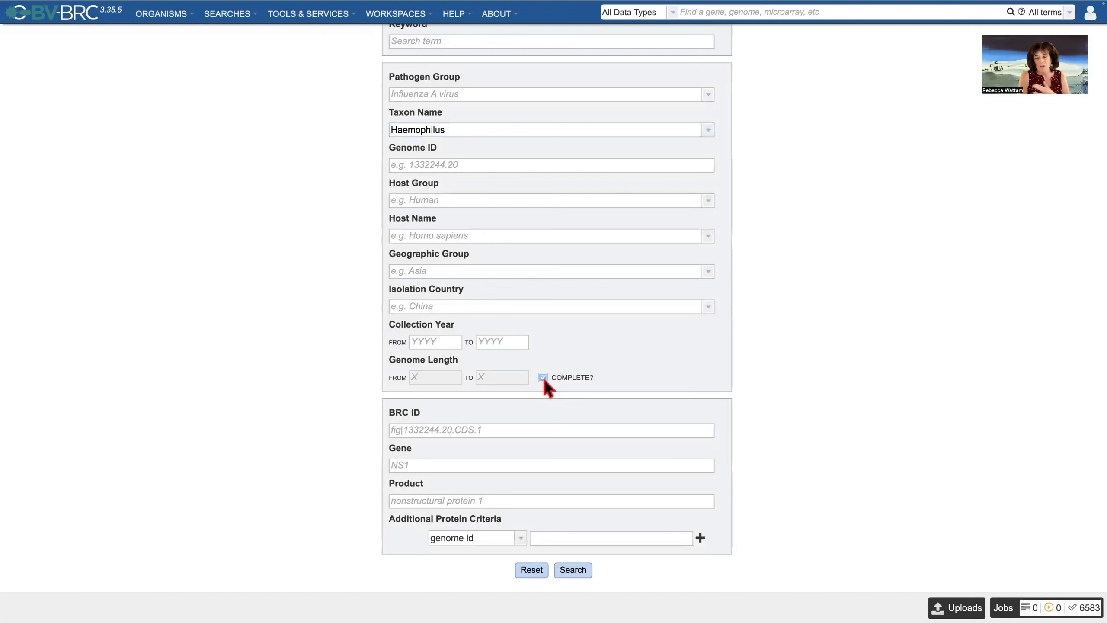
Step: Add the protein criterion plfam id PLF_724_00004335 and run the search
{"action": "left_click", "coordinate": [520, 539]}
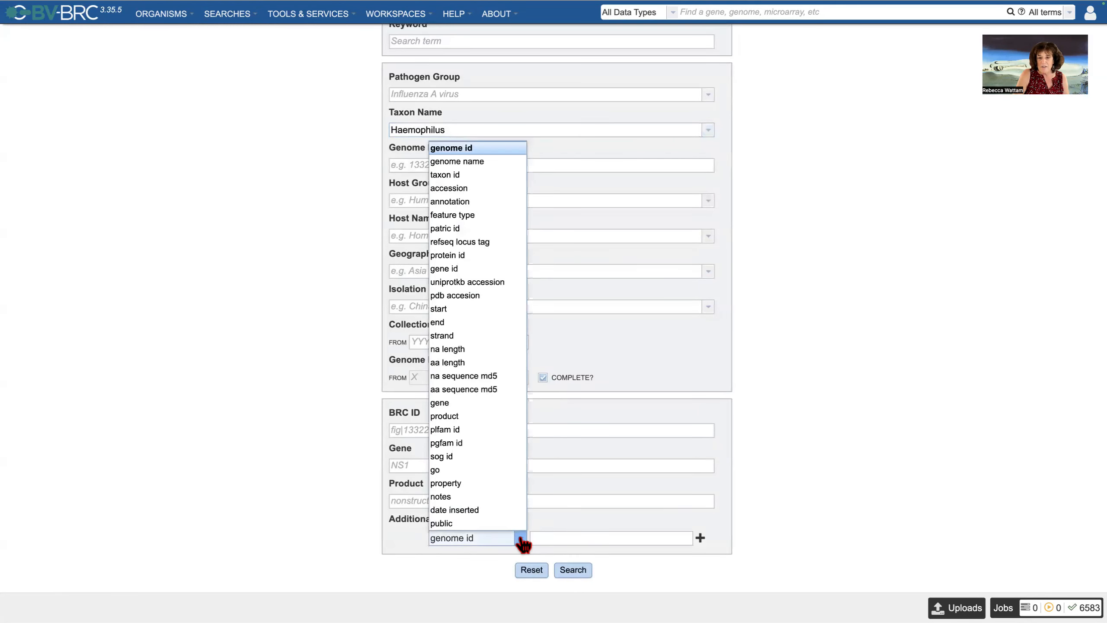
{"action": "left_click", "coordinate": [463, 432]}
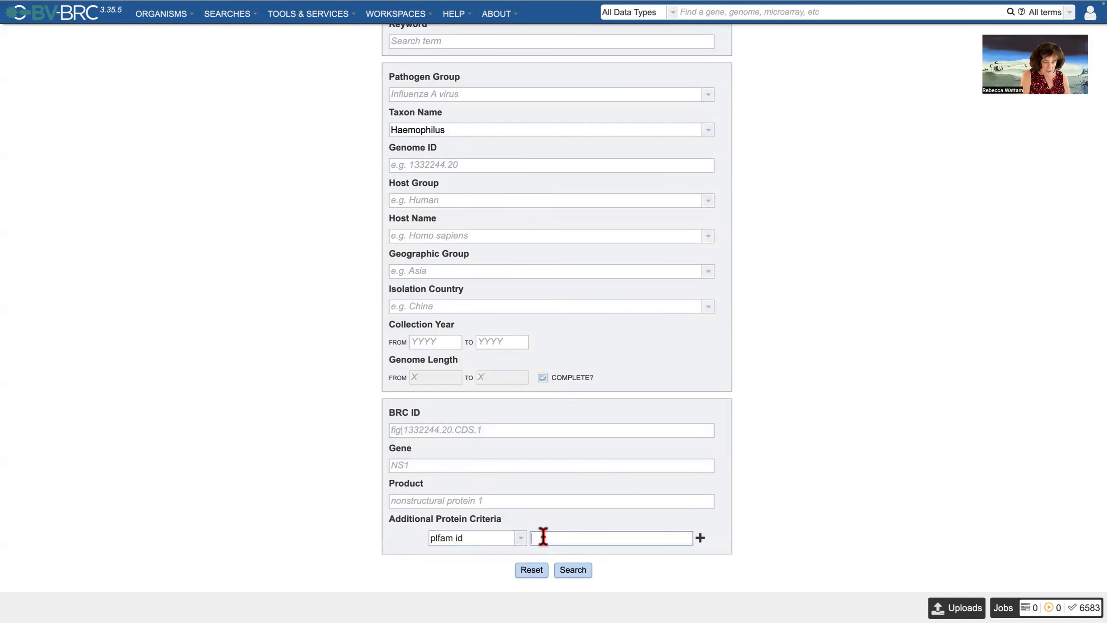
{"action": "type", "text": "PLF_724_00004335"}
{"action": "left_click", "coordinate": [573, 571]}
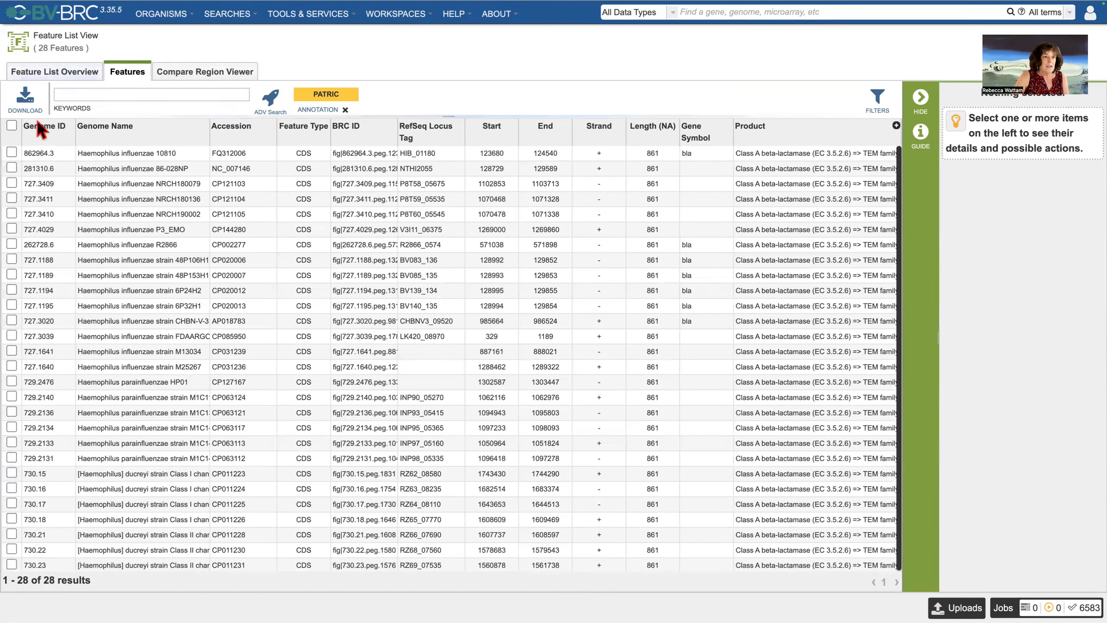
Step: Save all features found in complete genomes to a new feature group named PLF_724_00004335_complete in the Feature Groups folder
{"action": "left_click", "coordinate": [12, 127]}
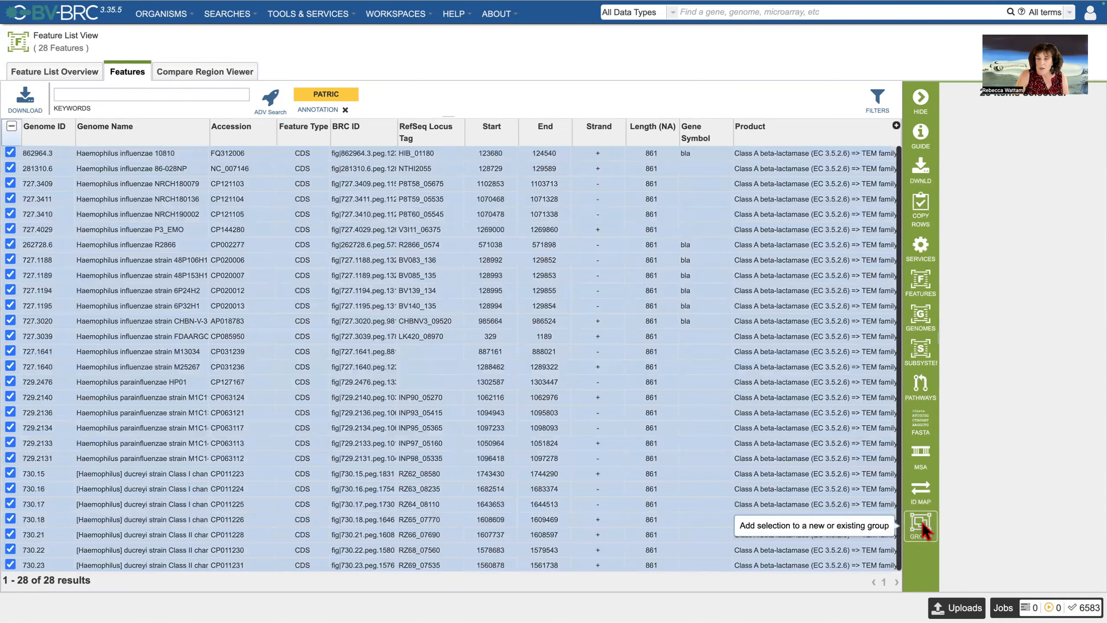
{"action": "left_click", "coordinate": [922, 526]}
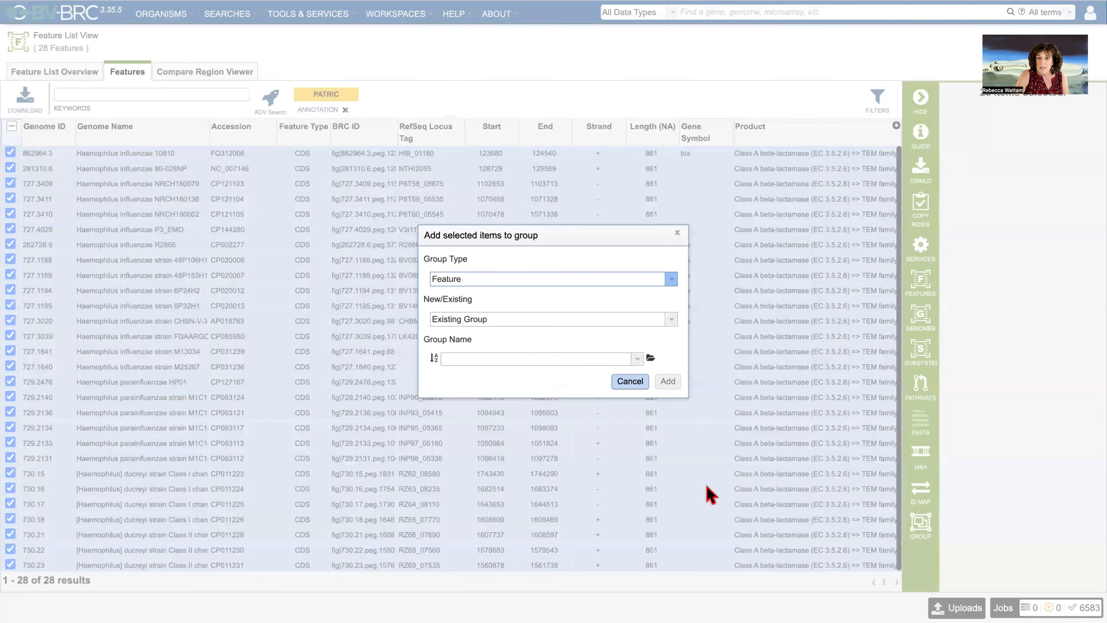
{"action": "left_click", "coordinate": [676, 323]}
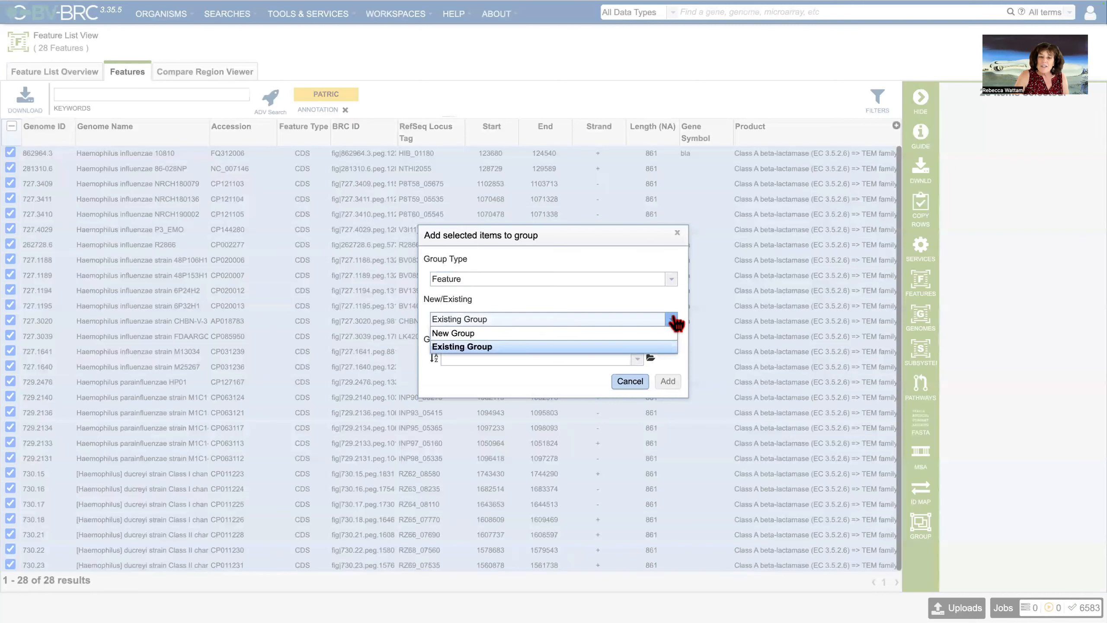
{"action": "left_click", "coordinate": [508, 332]}
{"action": "left_click", "coordinate": [454, 397]}
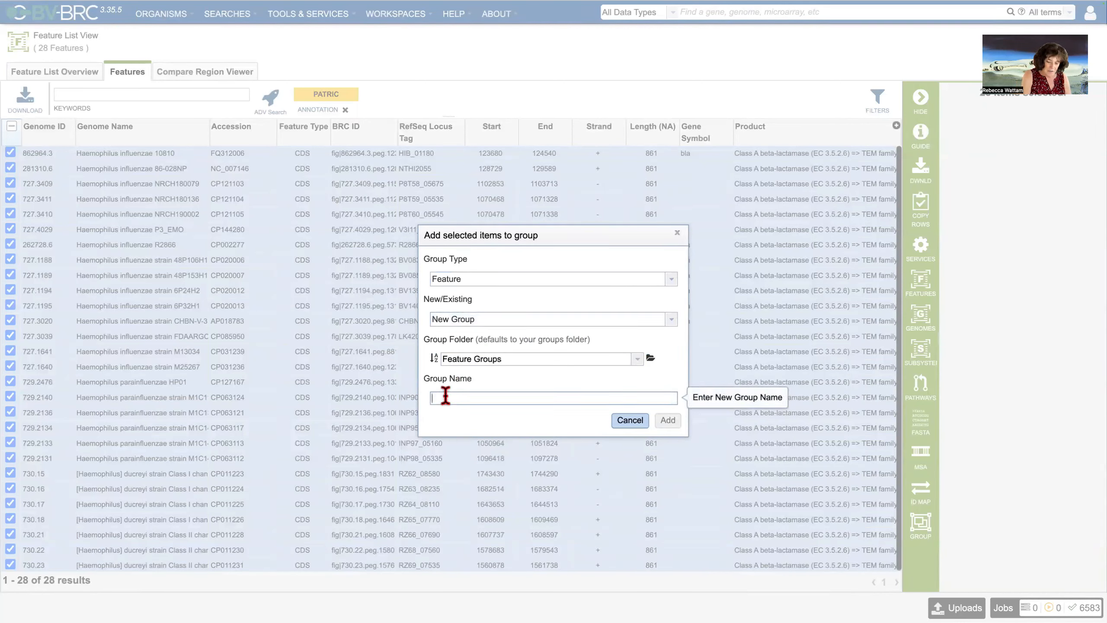
{"action": "type", "text": "PLF_724_00004335_"}
{"action": "type", "text": "complete"}
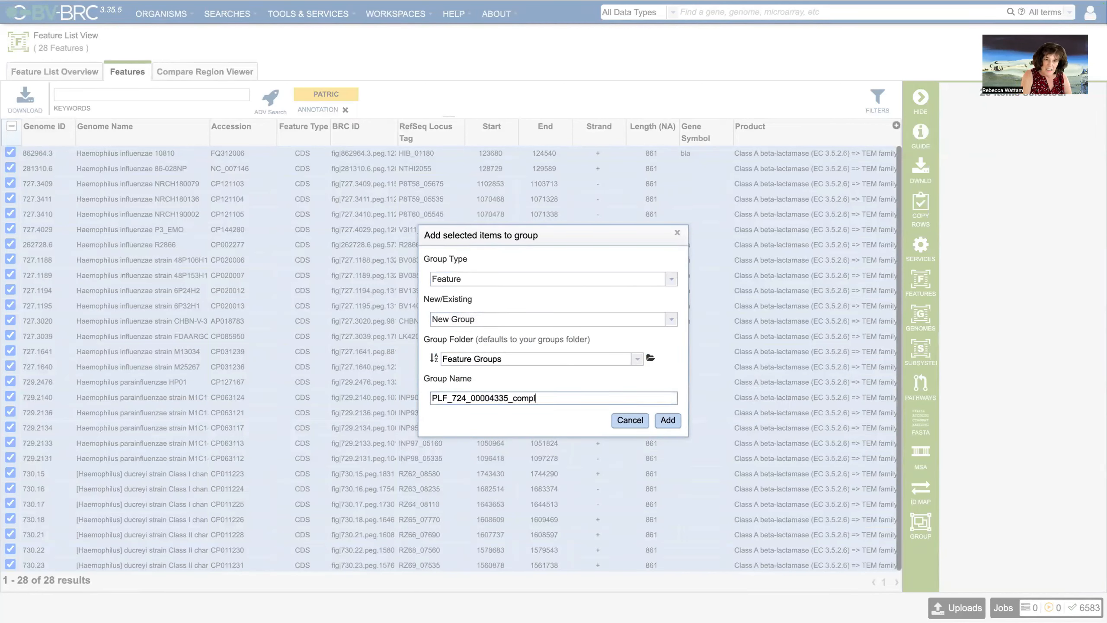
{"action": "left_click", "coordinate": [667, 421]}
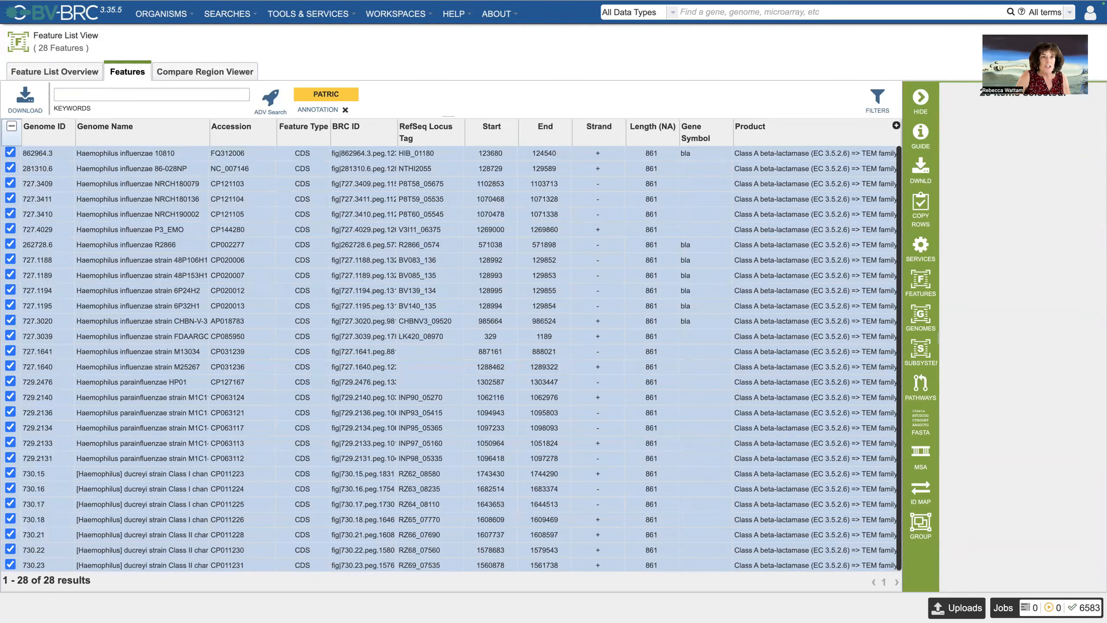
Step: Set up an advanced protein search for the family Pasteurellaceae (Bacteria), restricted to complete genomes
{"action": "left_click", "coordinate": [232, 18]}
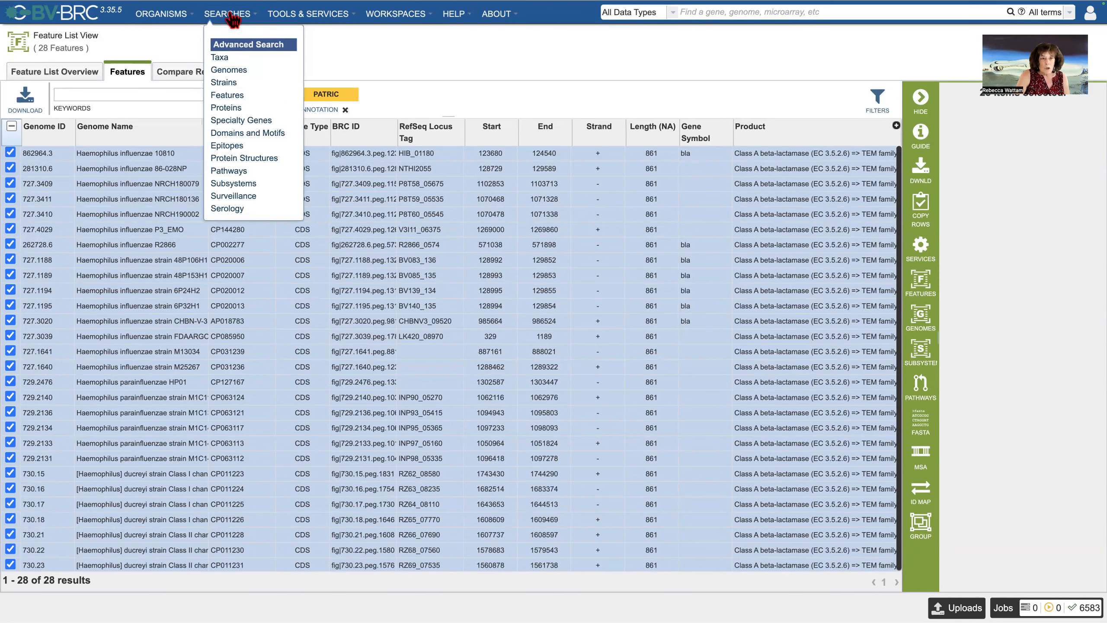
{"action": "left_click", "coordinate": [232, 109]}
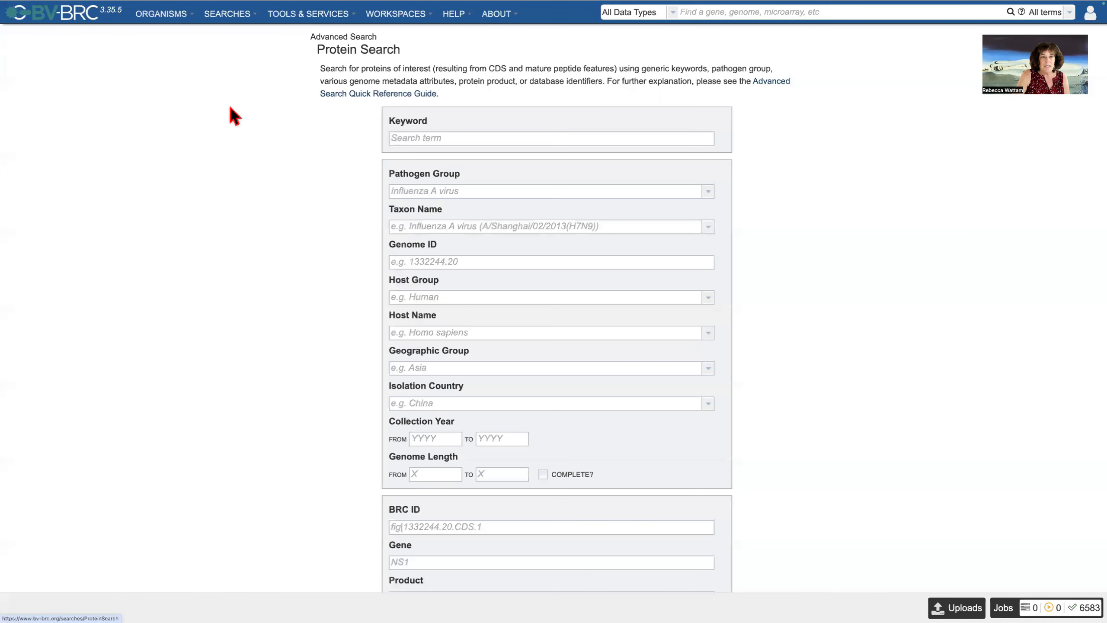
{"action": "left_click", "coordinate": [402, 224]}
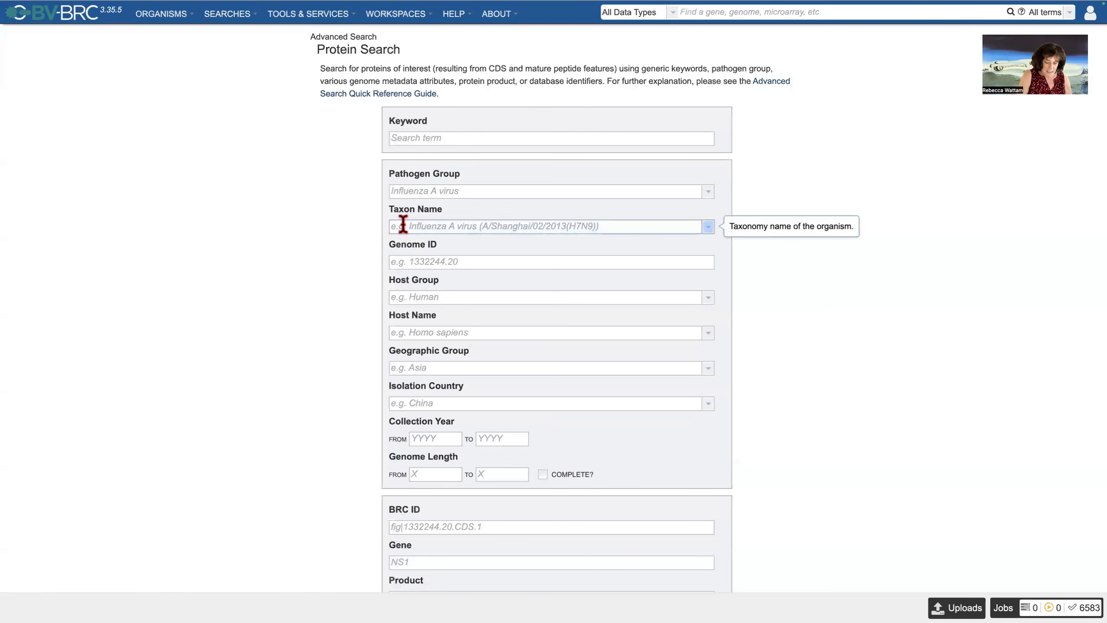
{"action": "type", "text": "Pastu"}
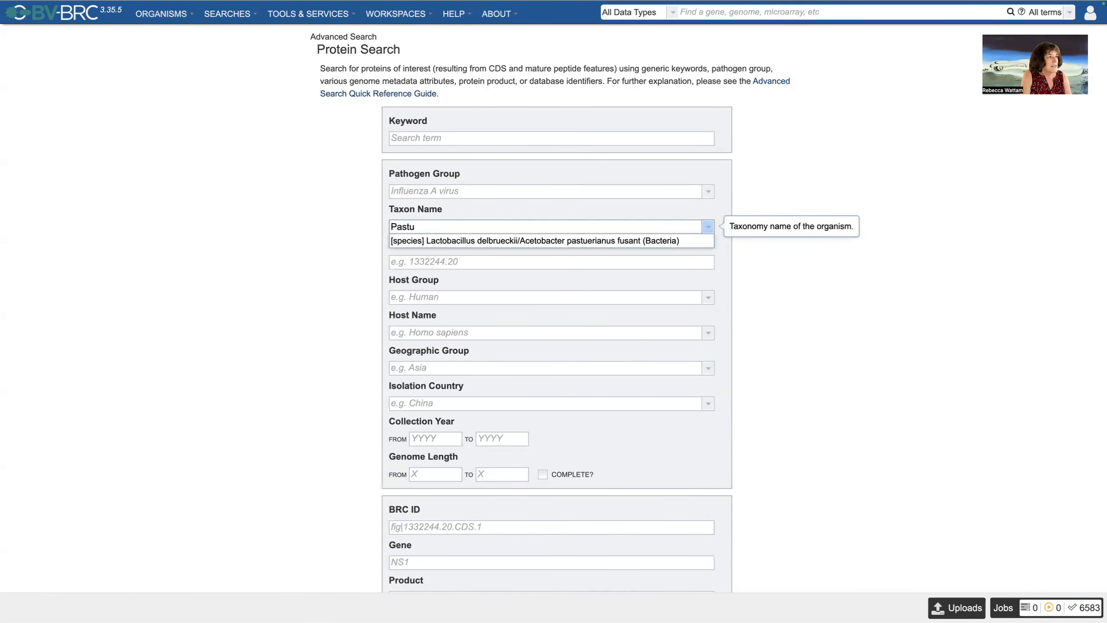
{"action": "key", "text": "BackSpace"}
{"action": "type", "text": "eu"}
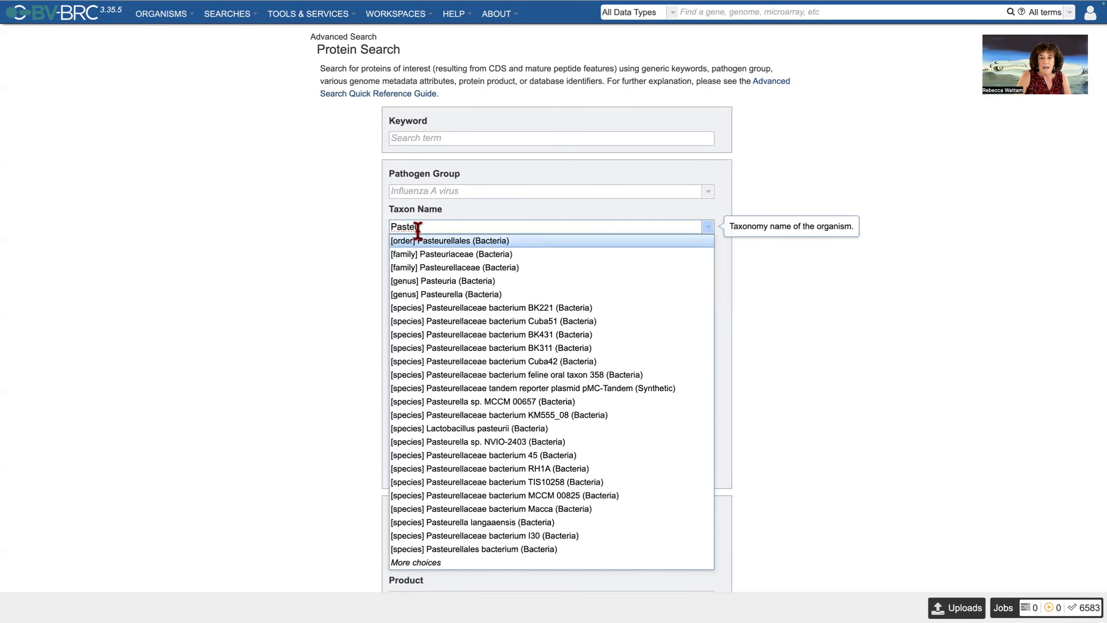
{"action": "left_click", "coordinate": [449, 270]}
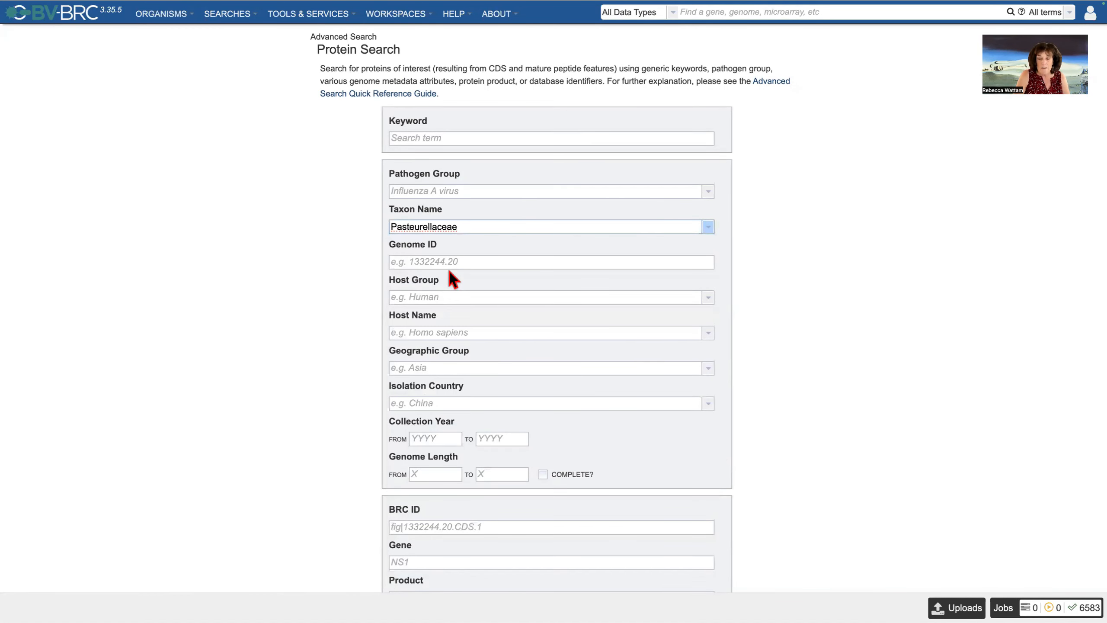
{"action": "left_click", "coordinate": [542, 473]}
Step: Add the protein criterion pgfam id PGF_01031760 and run the search
{"action": "scroll", "coordinate": [464, 346], "scroll_direction": "down", "scroll_amount": 2}
{"action": "scroll", "coordinate": [475, 393], "scroll_direction": "down", "scroll_amount": 1}
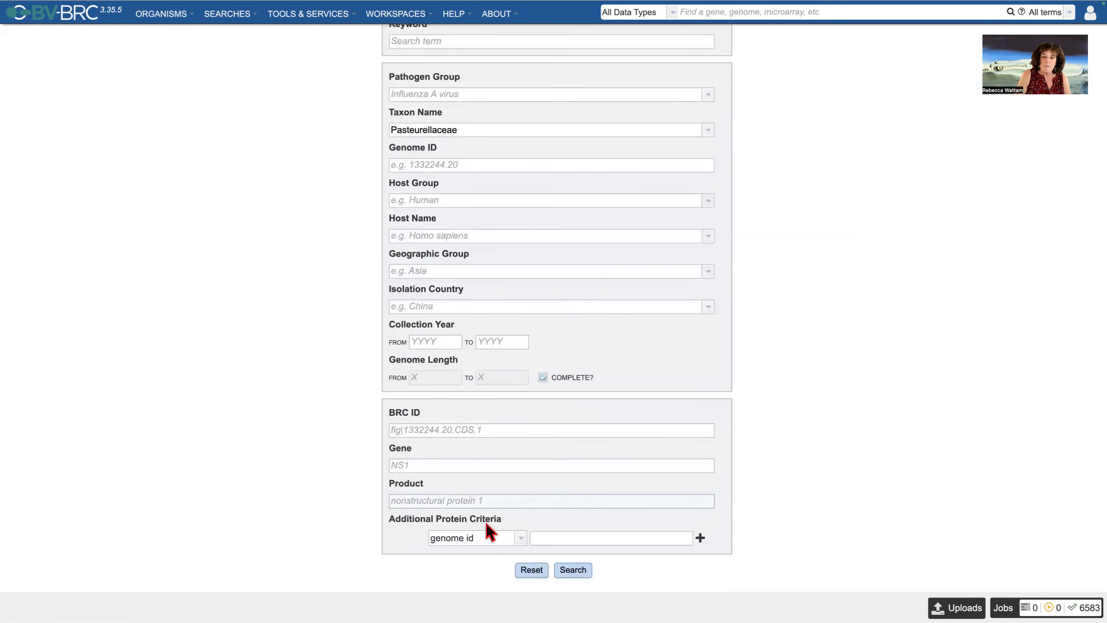
{"action": "left_click", "coordinate": [519, 538]}
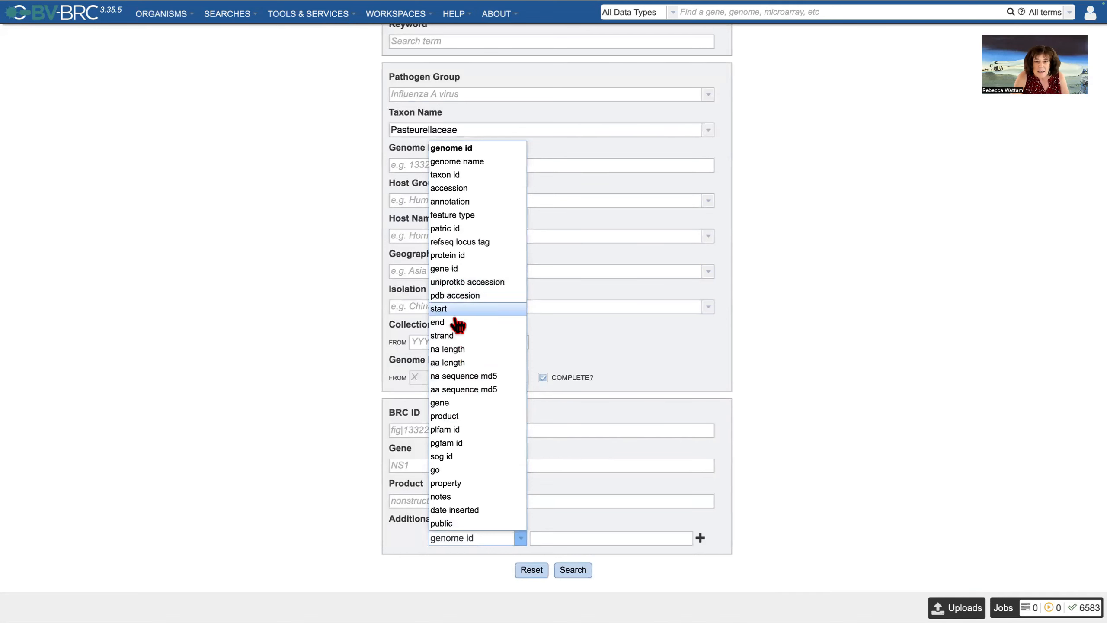
{"action": "left_click", "coordinate": [453, 446]}
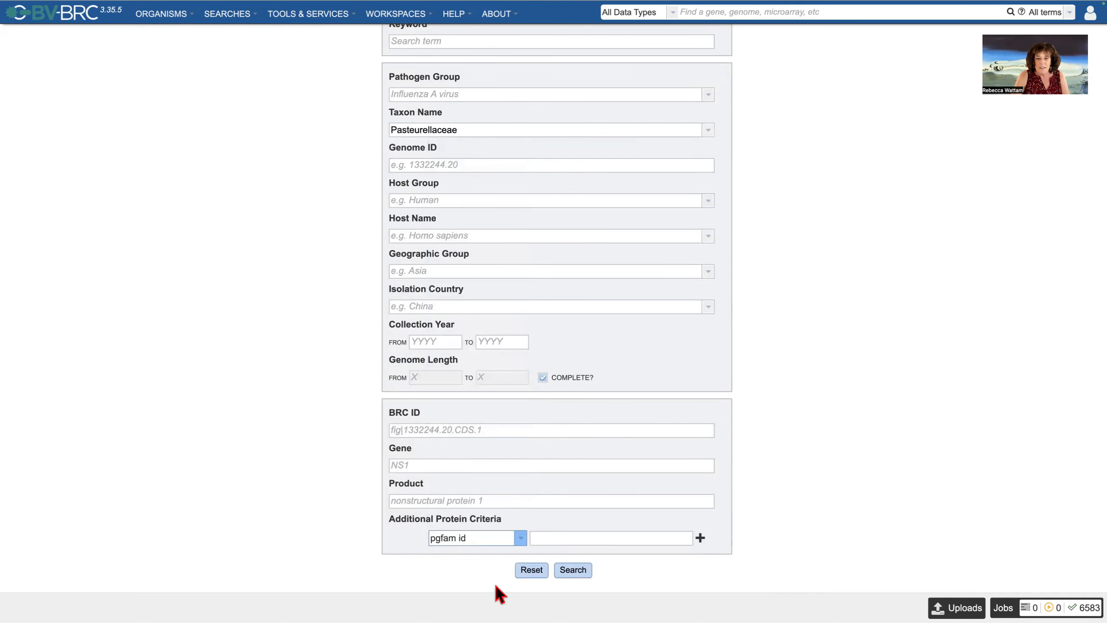
{"action": "left_click", "coordinate": [549, 538]}
{"action": "type", "text": "PGF_01031760"}
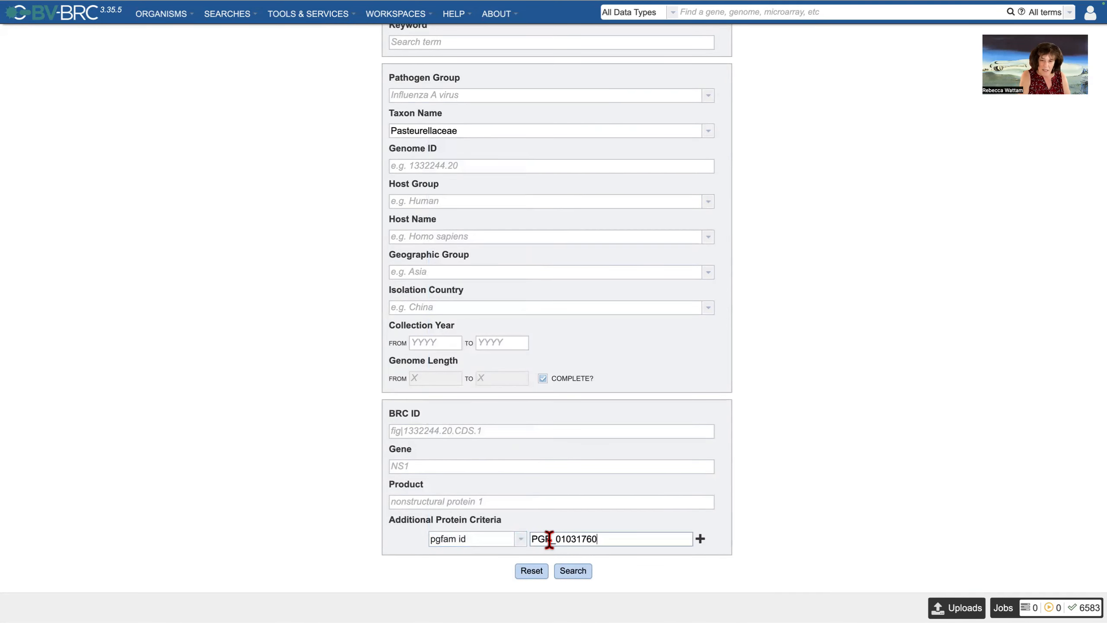
{"action": "left_click", "coordinate": [567, 571]}
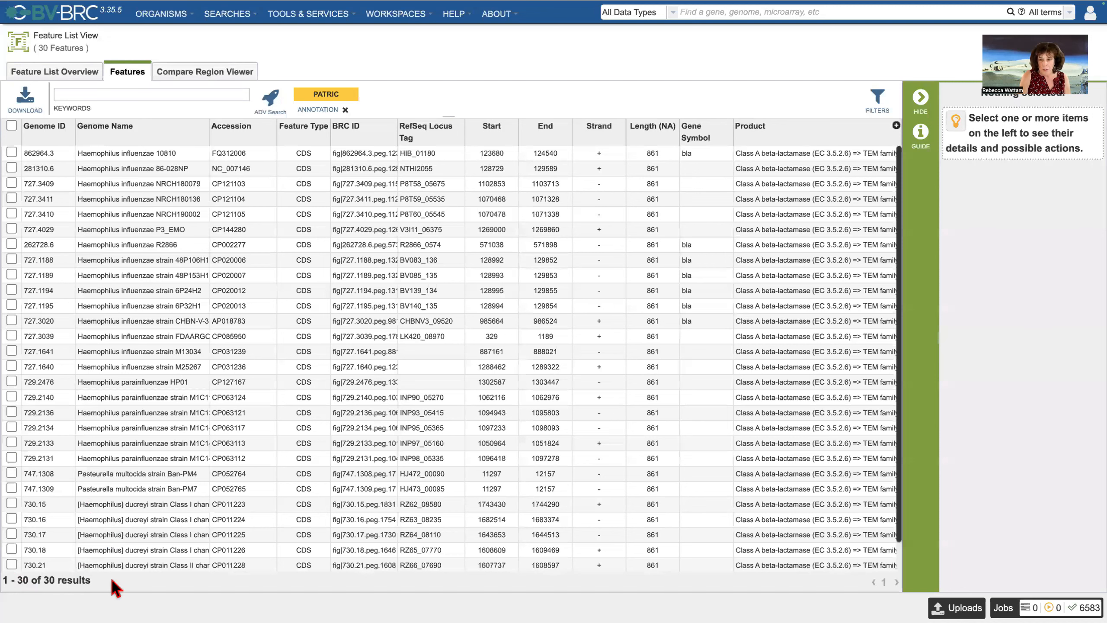
Step: Inspect the details of the Pasteurella multocida strain Ban-PM4 feature, and clear the selection
{"action": "scroll", "coordinate": [133, 407], "scroll_direction": "down", "scroll_amount": 2}
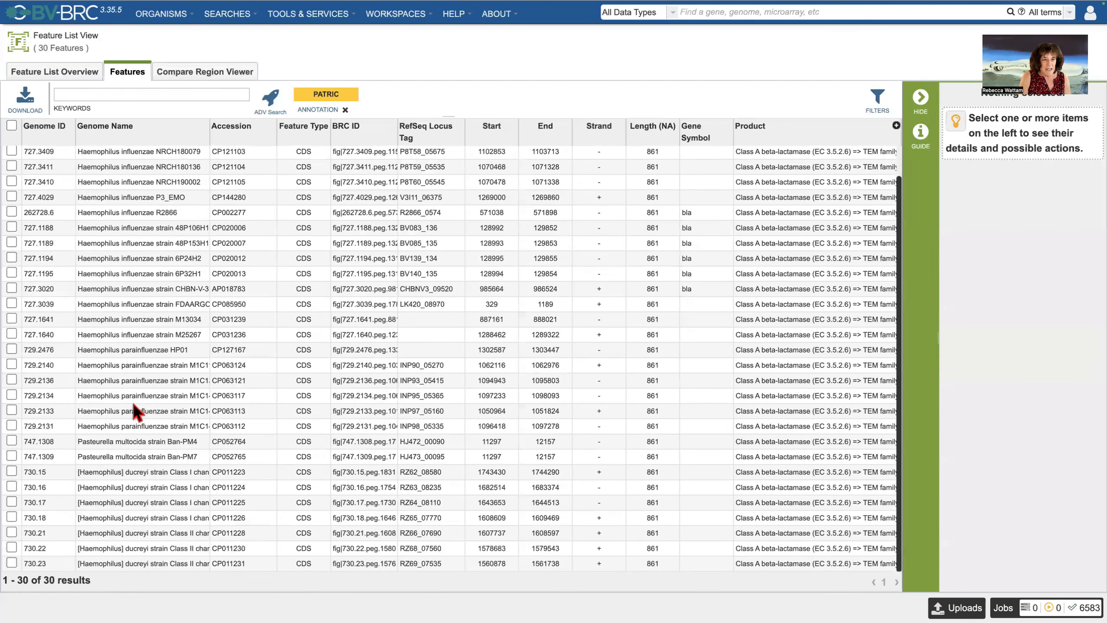
{"action": "left_click", "coordinate": [11, 440]}
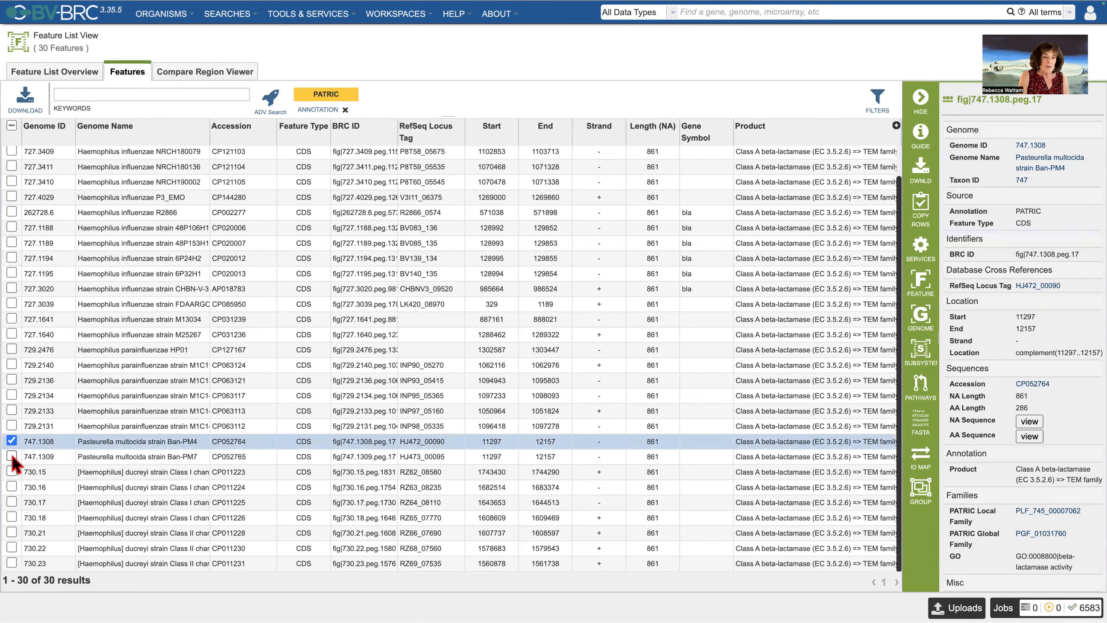
{"action": "left_click", "coordinate": [11, 126]}
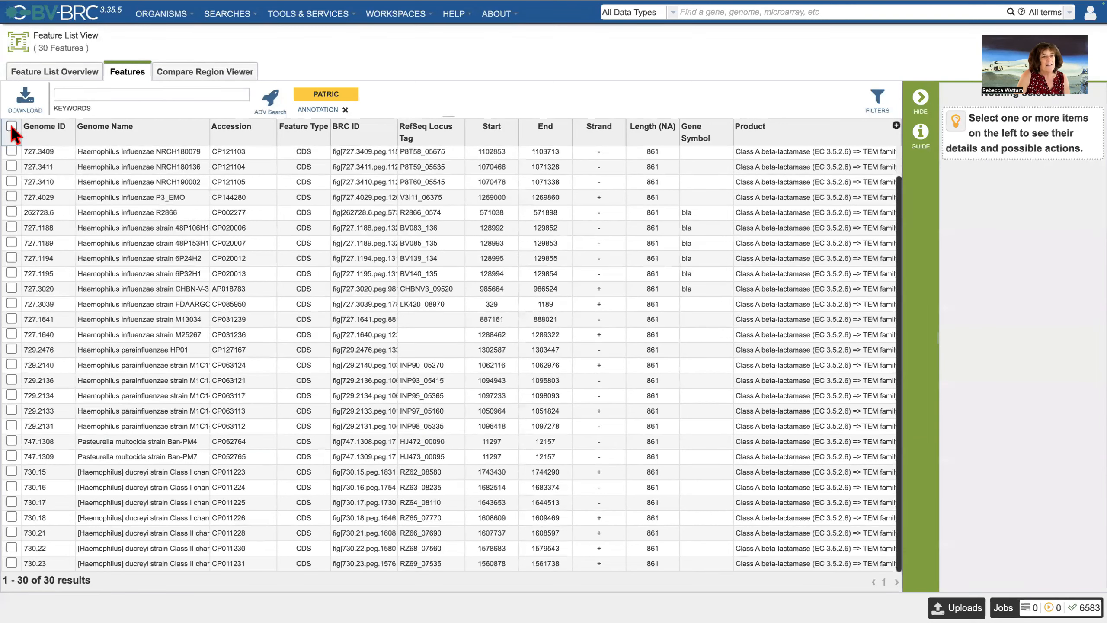
Step: Save all features found to a new feature group named PGF_01031760_complete in the Feature Groups folder
{"action": "left_click", "coordinate": [12, 127]}
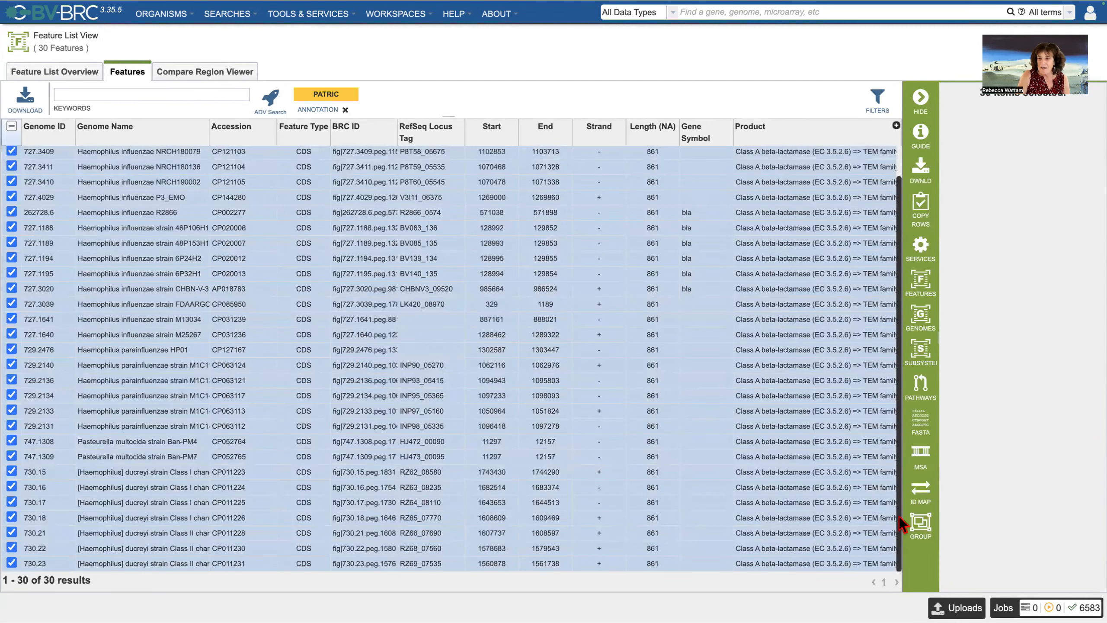
{"action": "left_click", "coordinate": [920, 527]}
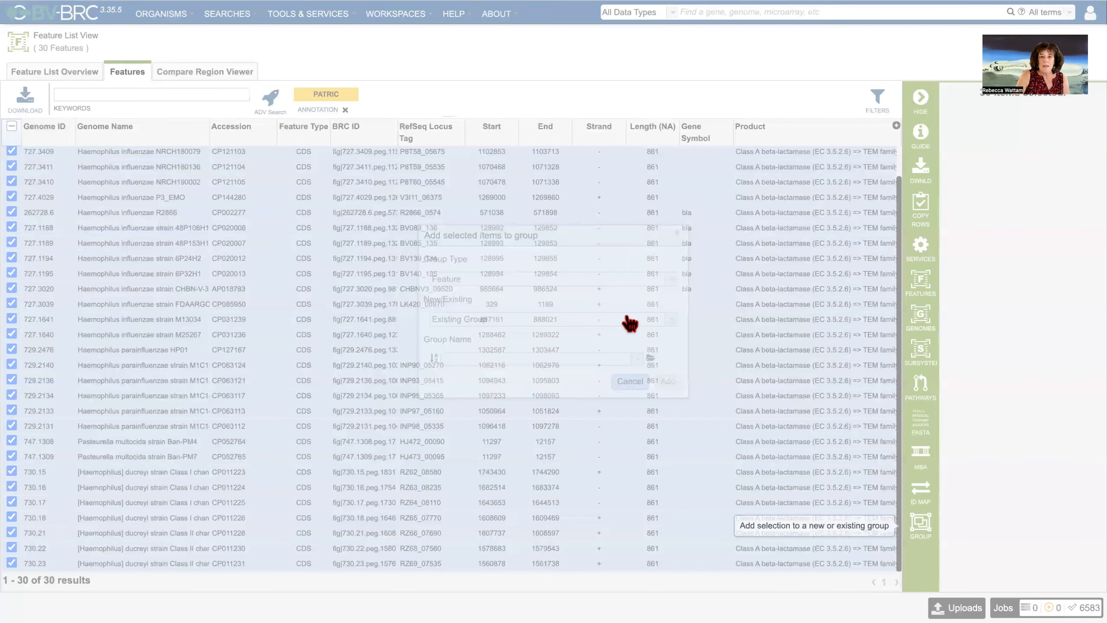
{"action": "left_click", "coordinate": [671, 319]}
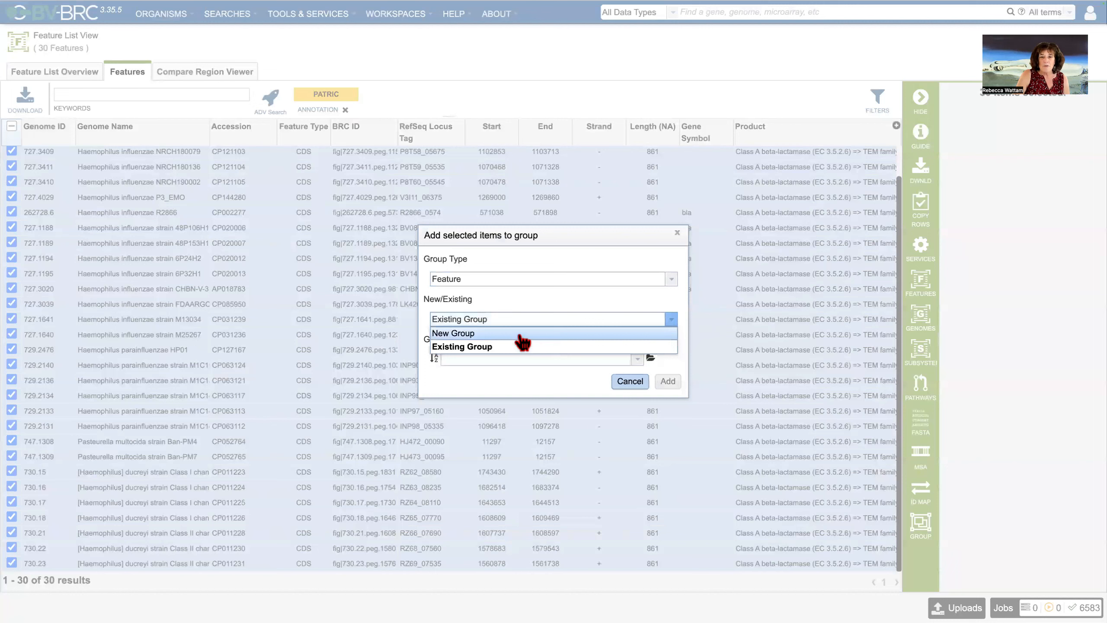
{"action": "left_click", "coordinate": [523, 333]}
{"action": "left_click", "coordinate": [474, 397]}
{"action": "type", "text": "PGF_01034760"}
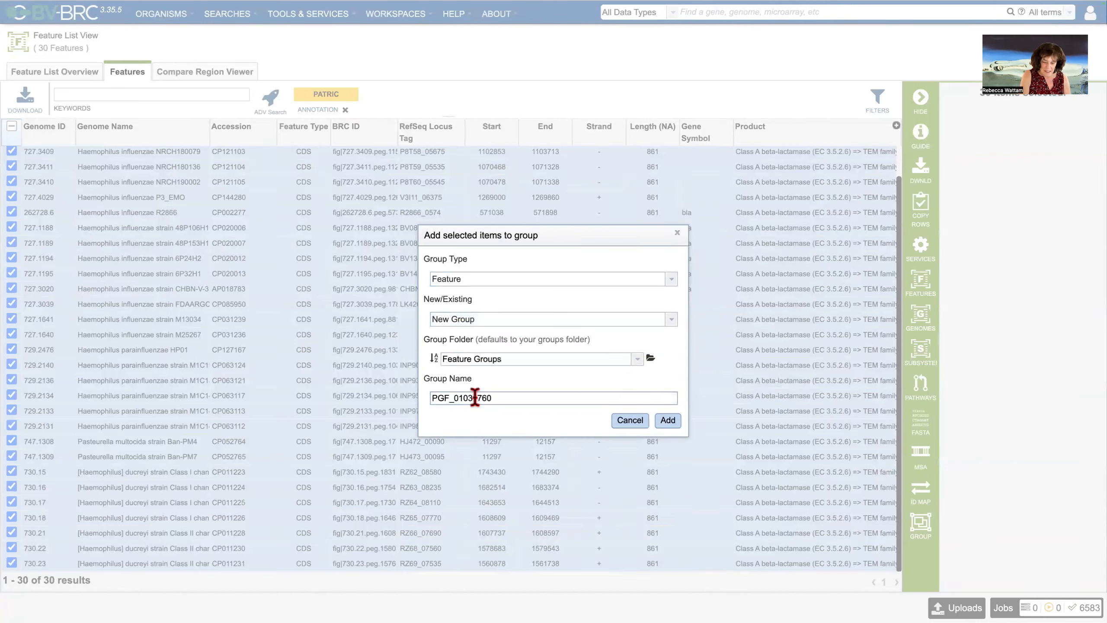
{"action": "type", "text": "_"}
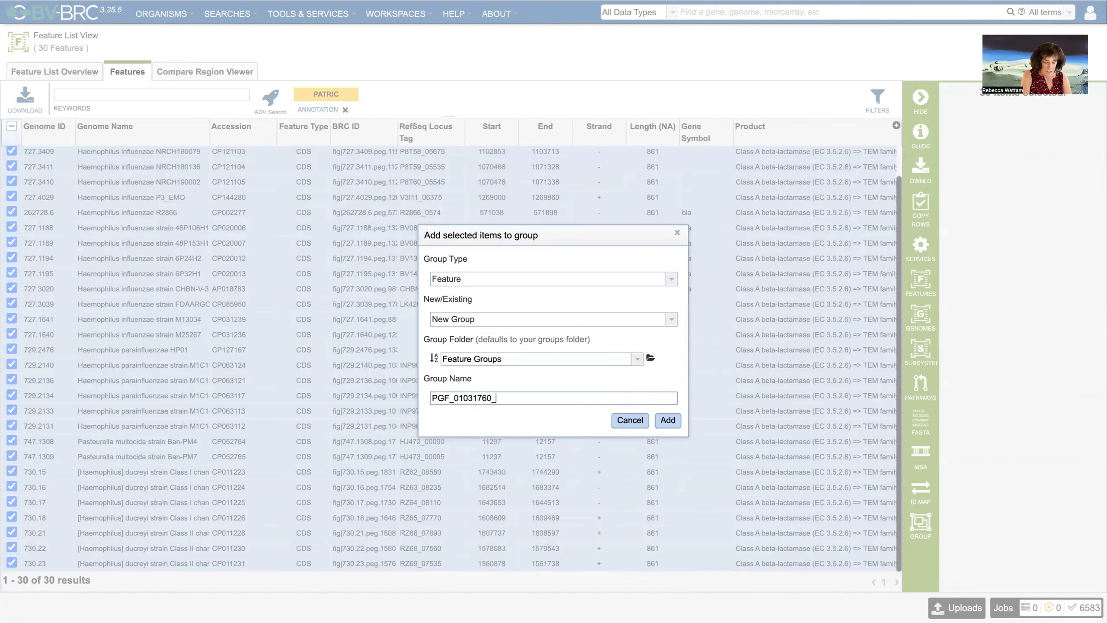
{"action": "type", "text": "complete"}
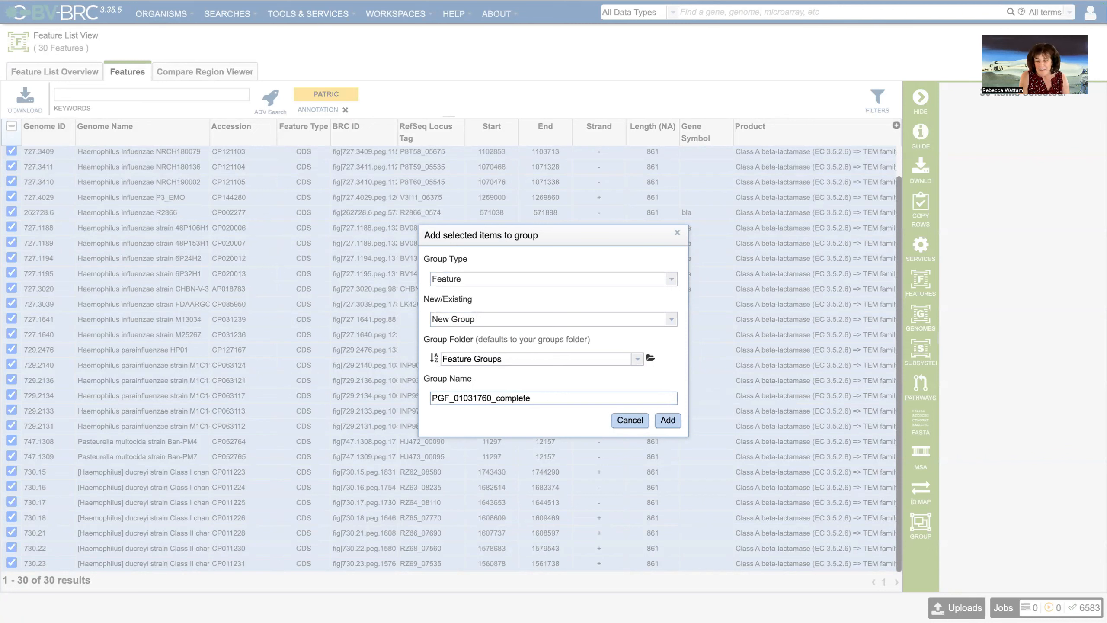
{"action": "left_click", "coordinate": [668, 421]}
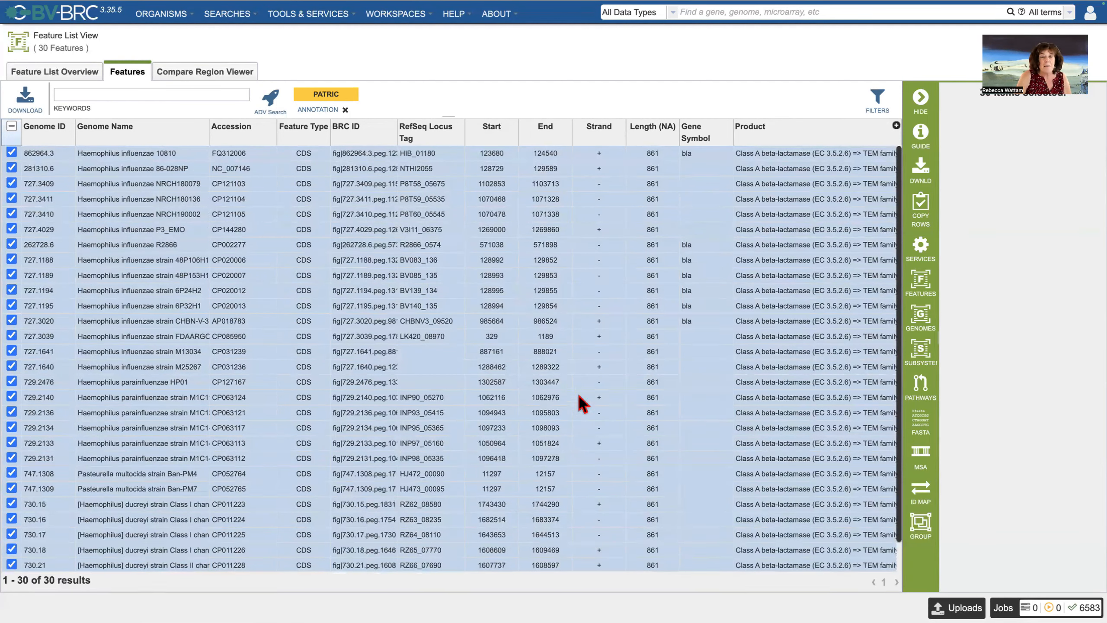
Step: Open the genome page of the Haemophilus influenzae 10810 feature and go up to its species' taxon overview
{"action": "left_click", "coordinate": [361, 154]}
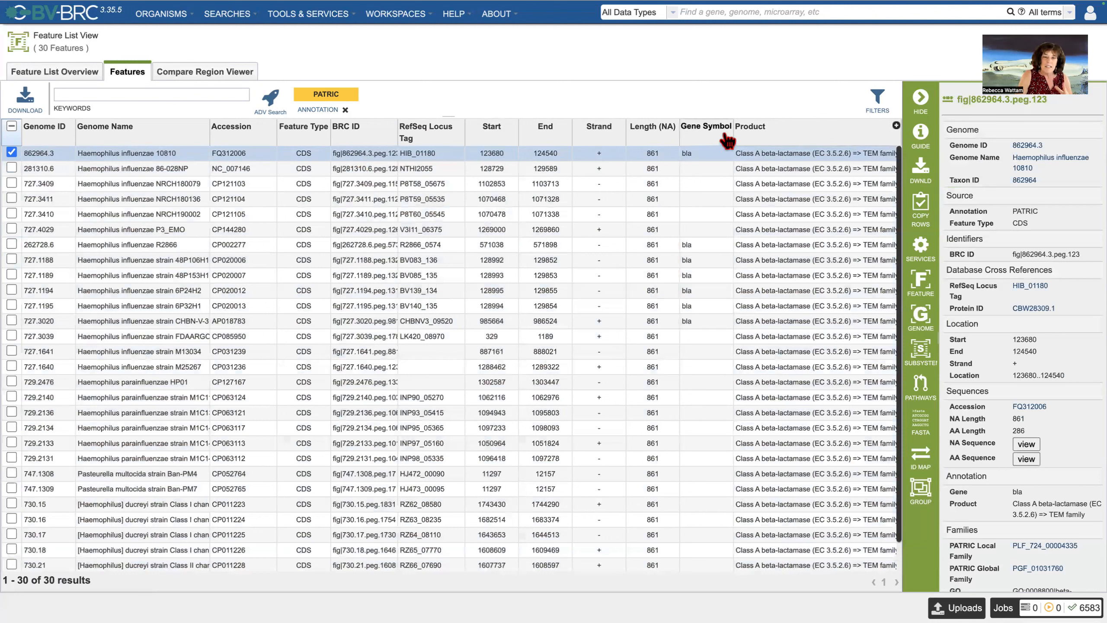
{"action": "left_click", "coordinate": [923, 322]}
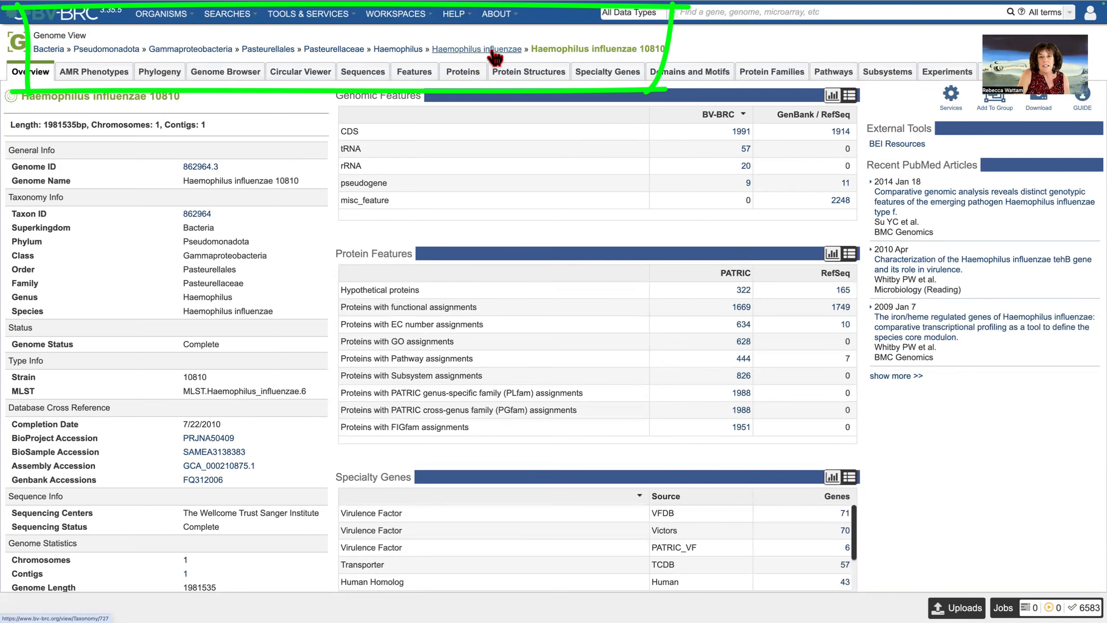
{"action": "left_click", "coordinate": [464, 54]}
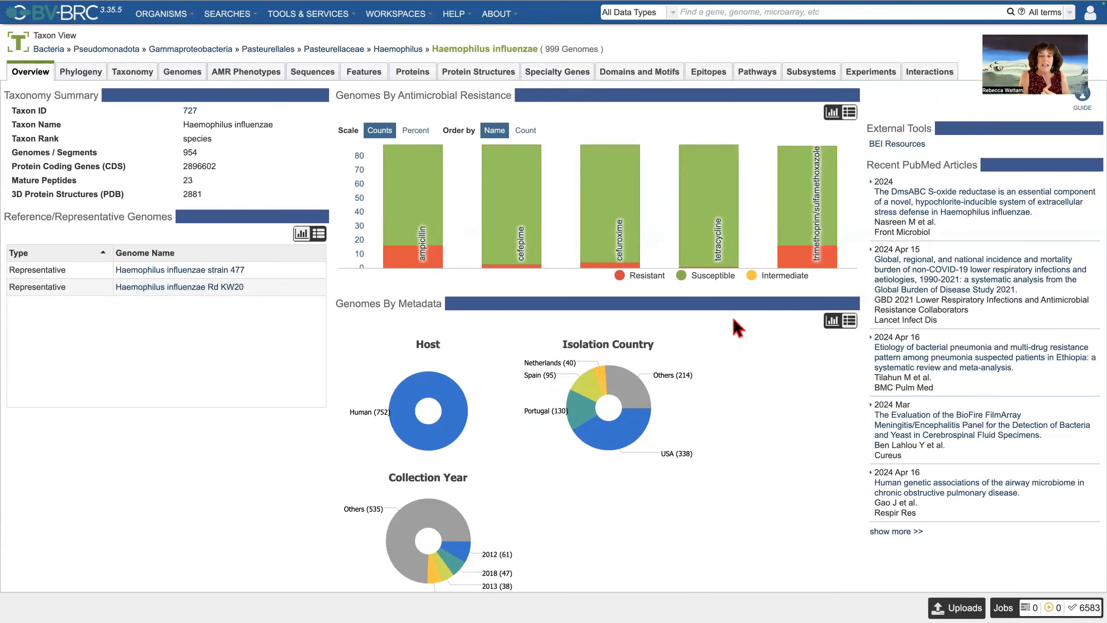
Step: List the AMR phenotype records of ampicillin-susceptible Haemophilus influenzae genomes from the antimicrobial resistance chart
{"action": "mouse_move", "coordinate": [416, 238]}
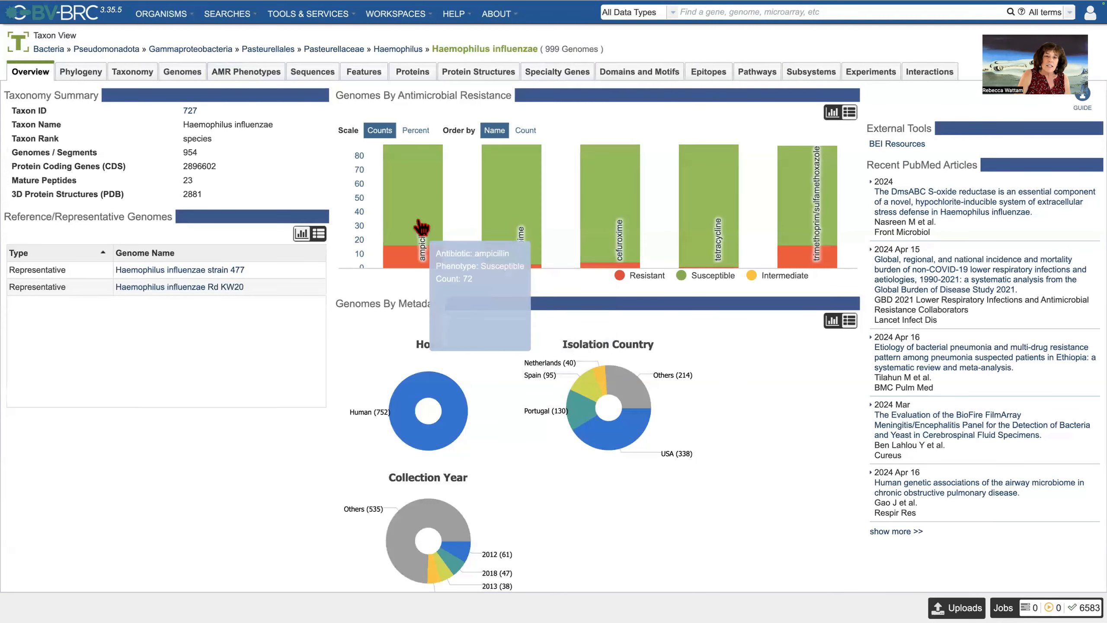
{"action": "mouse_move", "coordinate": [417, 197]}
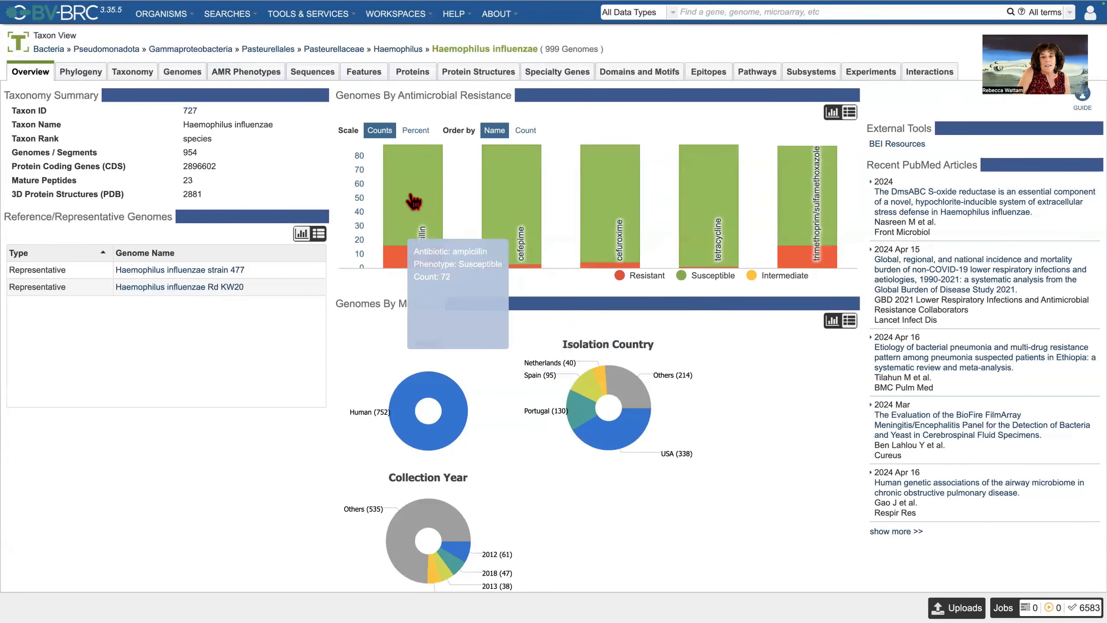
{"action": "left_click", "coordinate": [413, 202]}
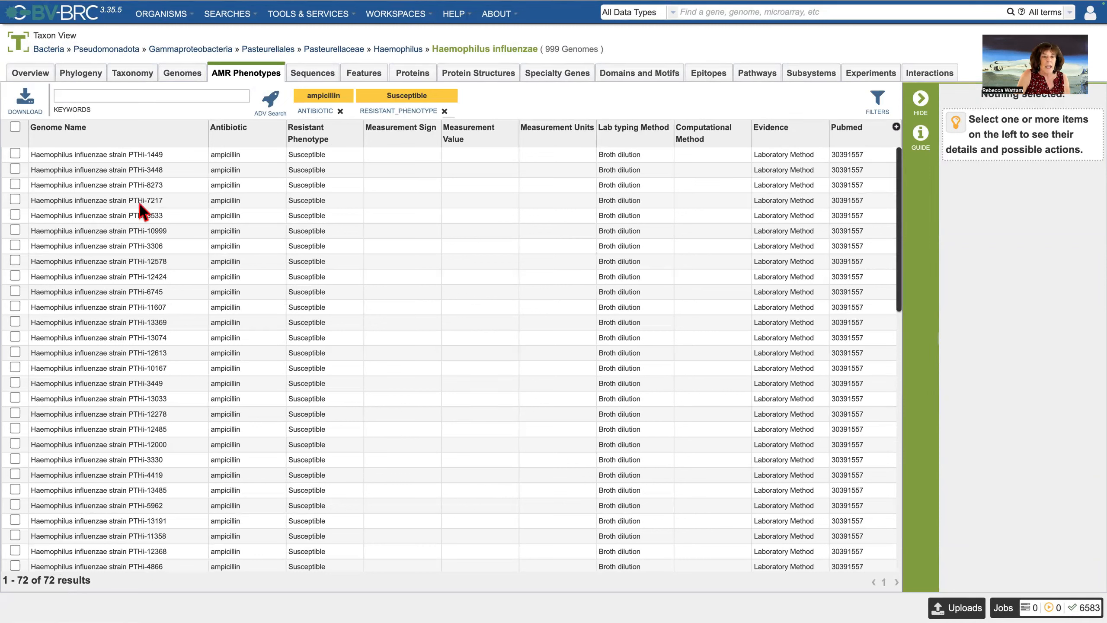
Step: Select only the ampicillin record of strain PTHi-1449 and open its linked PubMed article
{"action": "left_click", "coordinate": [16, 127]}
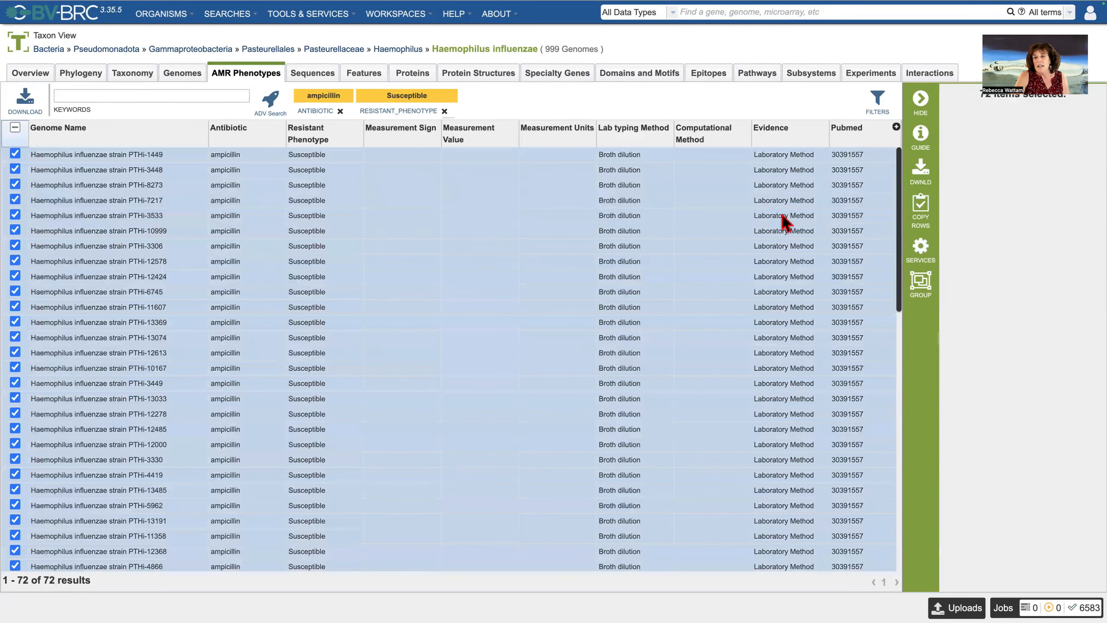
{"action": "left_click", "coordinate": [15, 128]}
{"action": "left_click", "coordinate": [15, 153]}
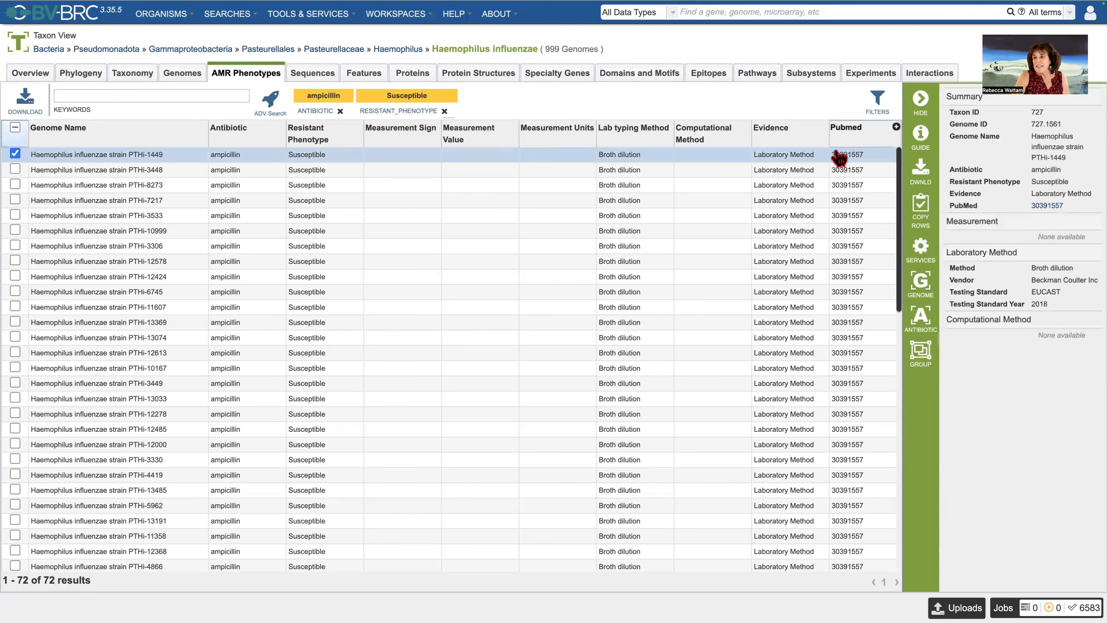
{"action": "left_click", "coordinate": [1046, 205]}
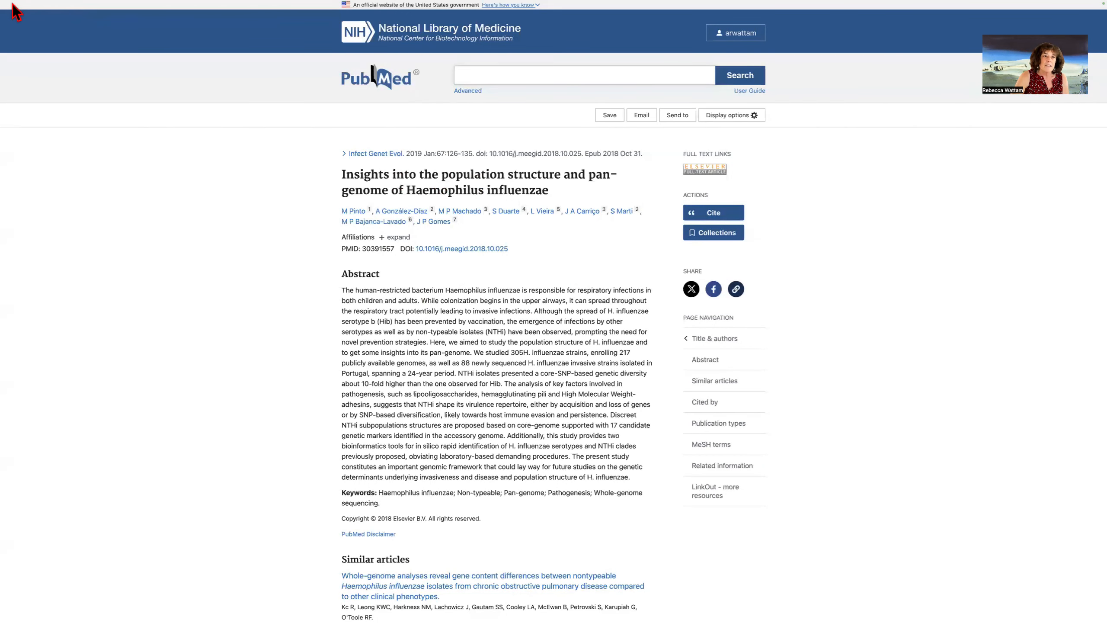
Step: Return from the PubMed article to the AMR phenotype list and clear the row selection
{"action": "mouse_move", "coordinate": [14, 3]}
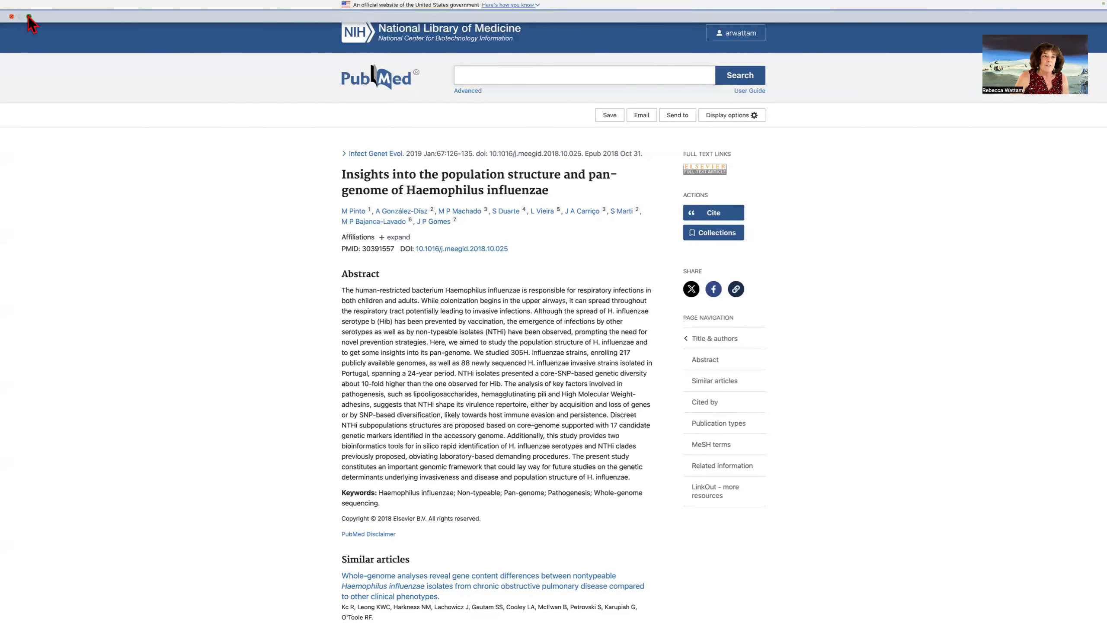
{"action": "left_click", "coordinate": [28, 16]}
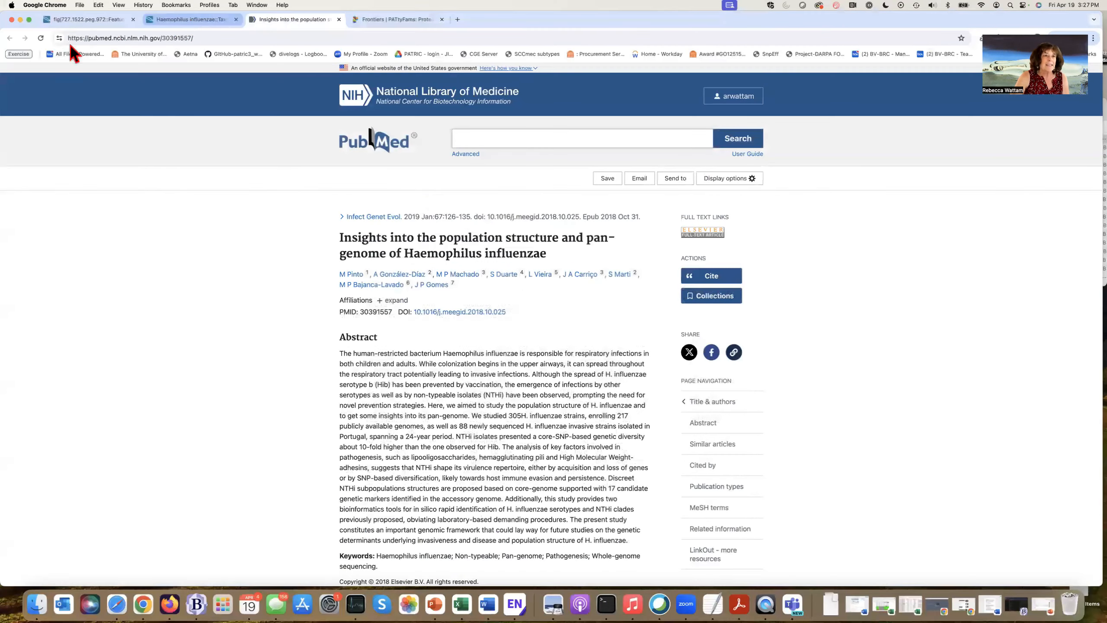
{"action": "key", "text": "ctrl+shift+Tab"}
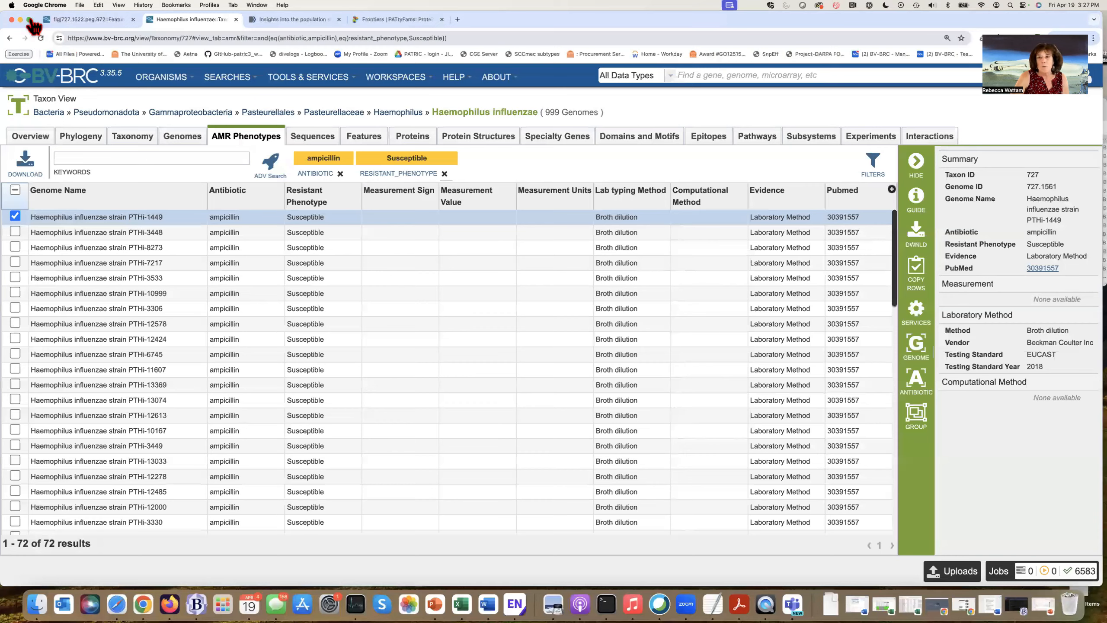
{"action": "left_click", "coordinate": [29, 19]}
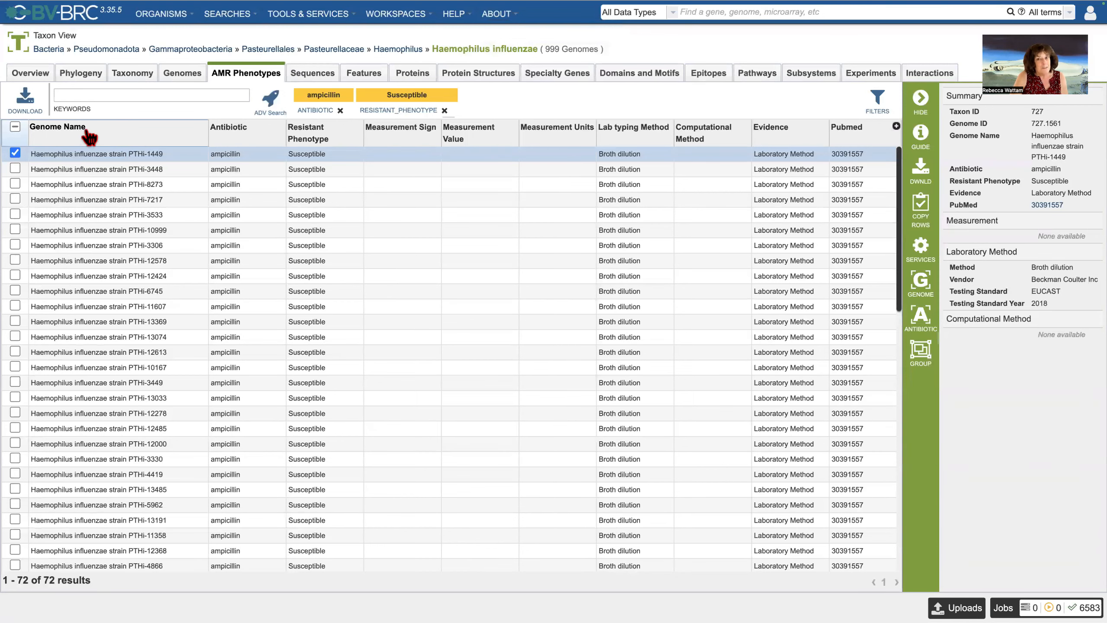
{"action": "left_click", "coordinate": [15, 127]}
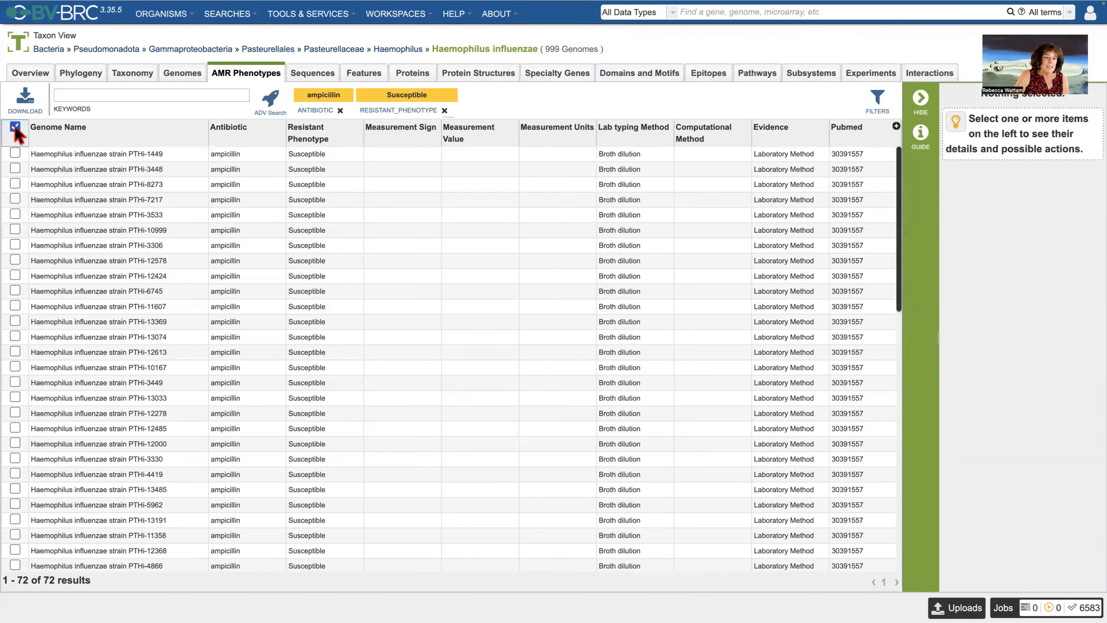
Step: Save all listed ampicillin-susceptible Haemophilus influenzae genomes as a new genome group named Amp_Susceptible_Haemophilus
{"action": "left_click", "coordinate": [15, 127]}
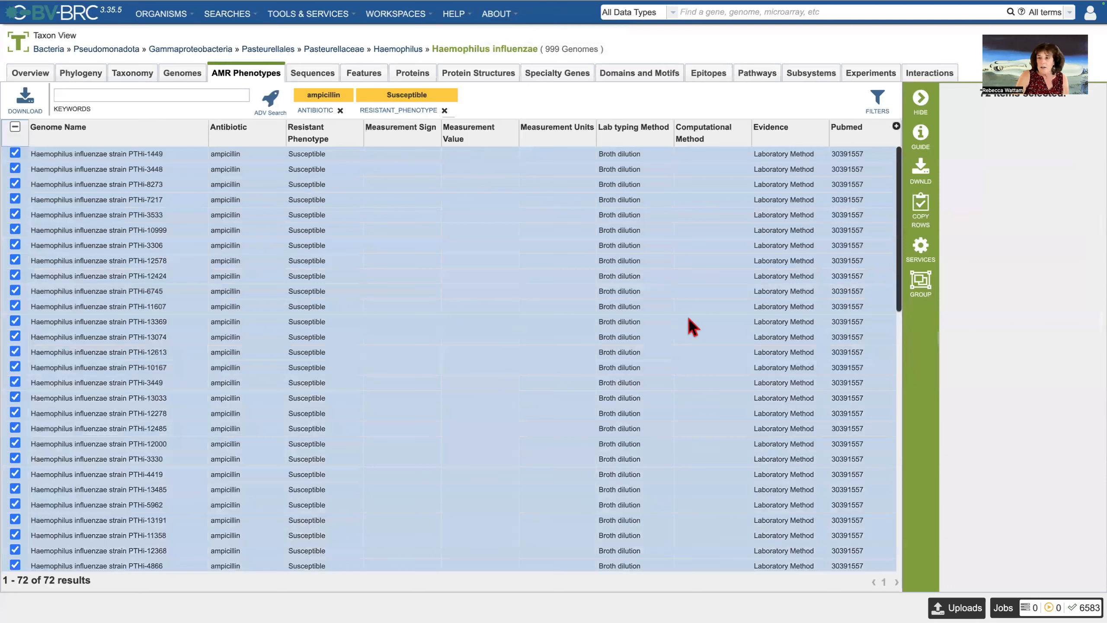
{"action": "left_click", "coordinate": [925, 293]}
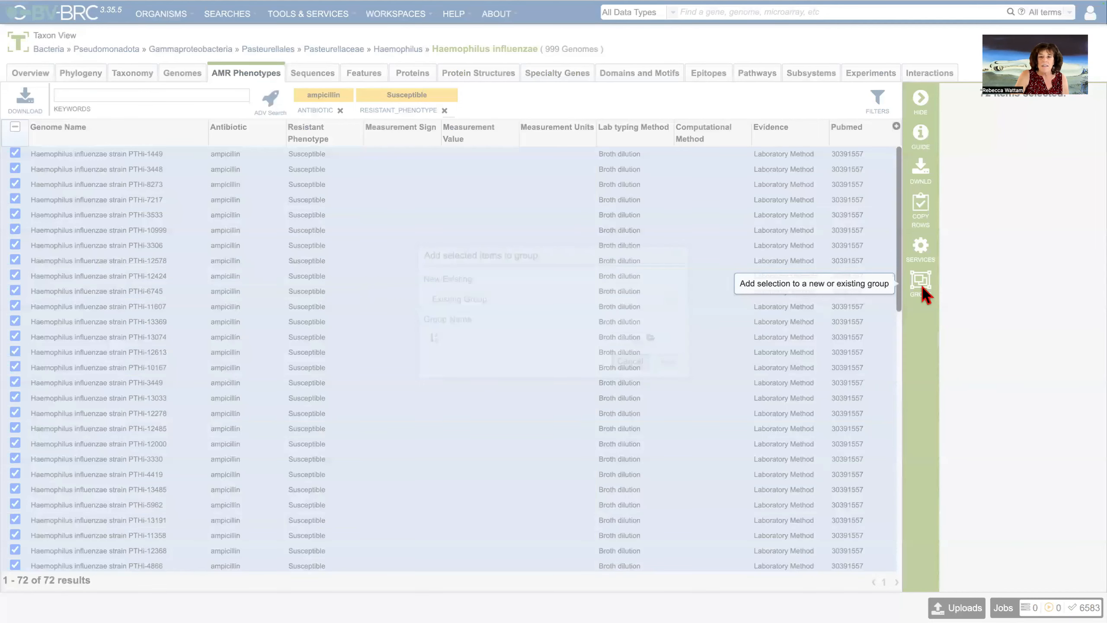
{"action": "left_click", "coordinate": [671, 300]}
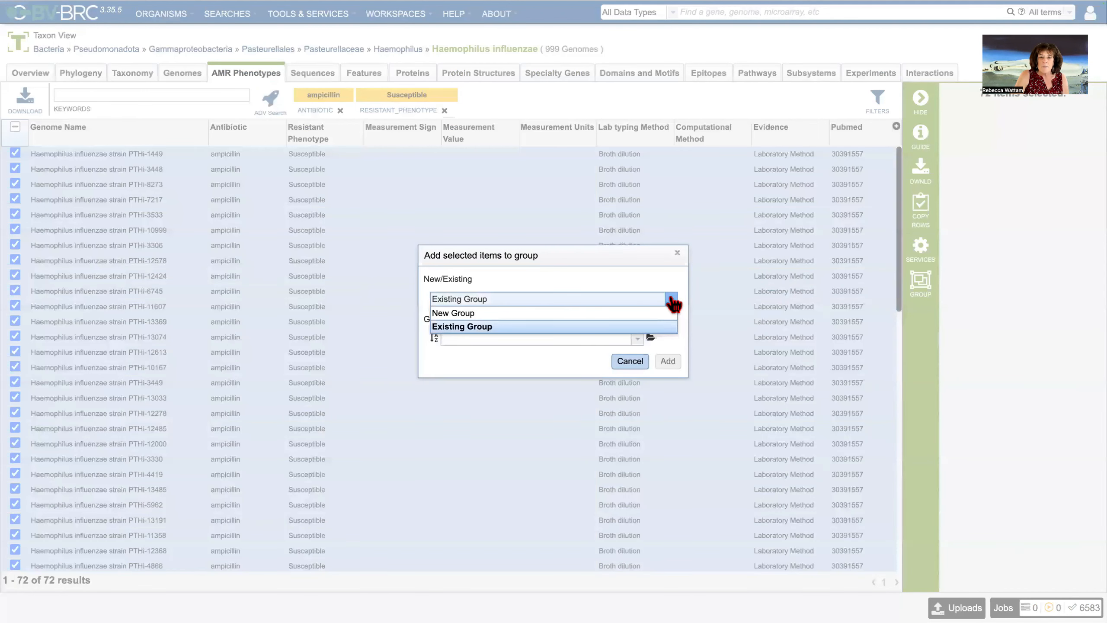
{"action": "left_click", "coordinate": [489, 313]}
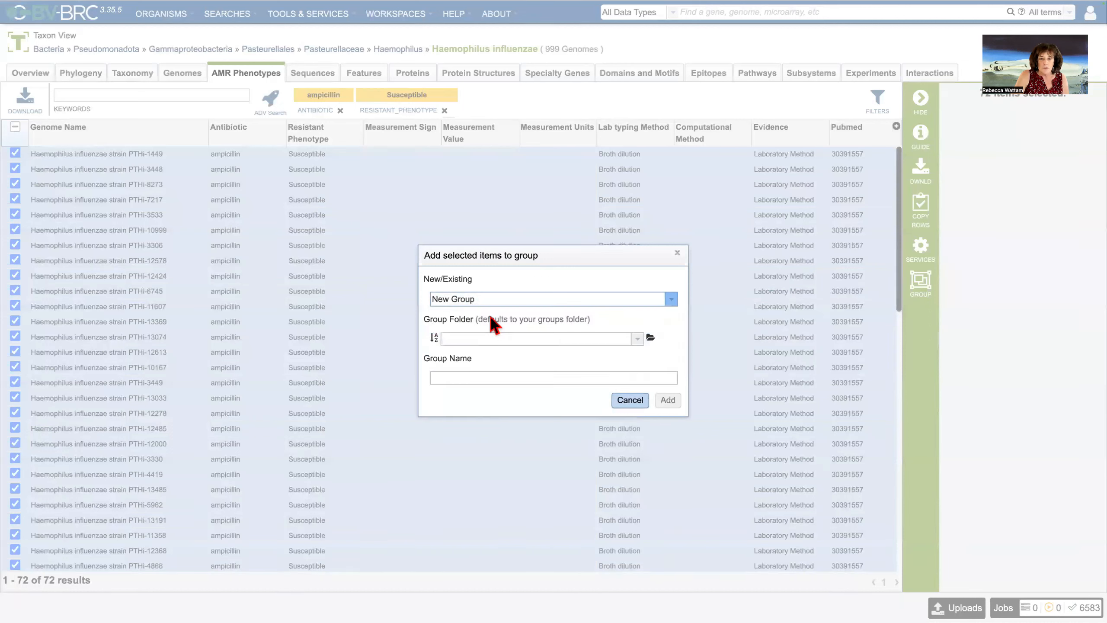
{"action": "left_click", "coordinate": [451, 376]}
{"action": "type", "text": "Am"}
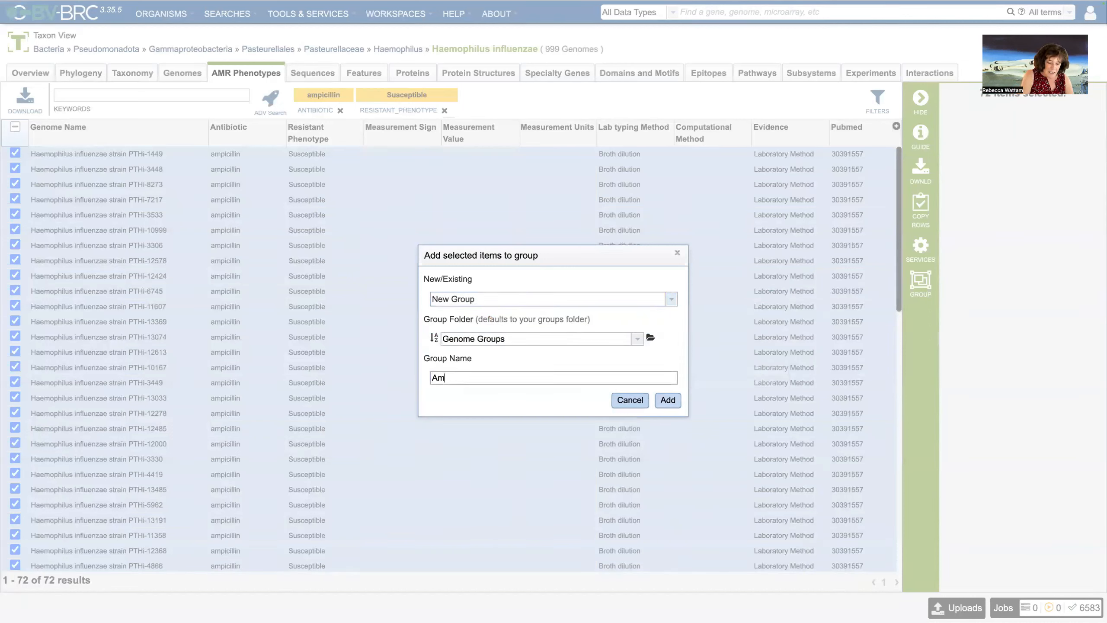
{"action": "type", "text": "p_Susceptible_Haemophilus"}
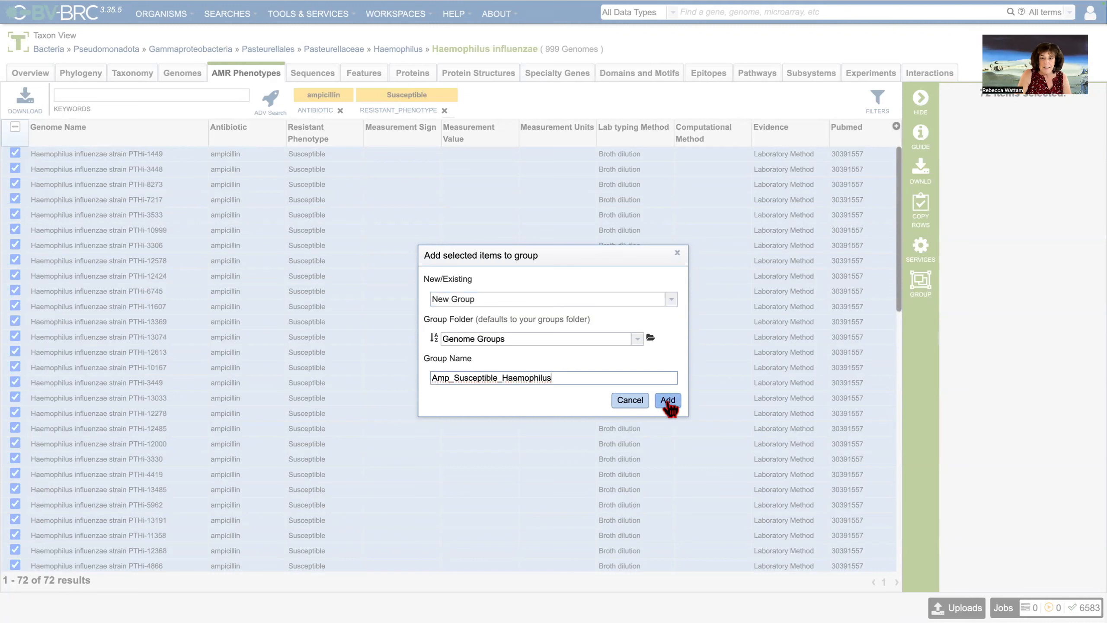
{"action": "left_click", "coordinate": [668, 405]}
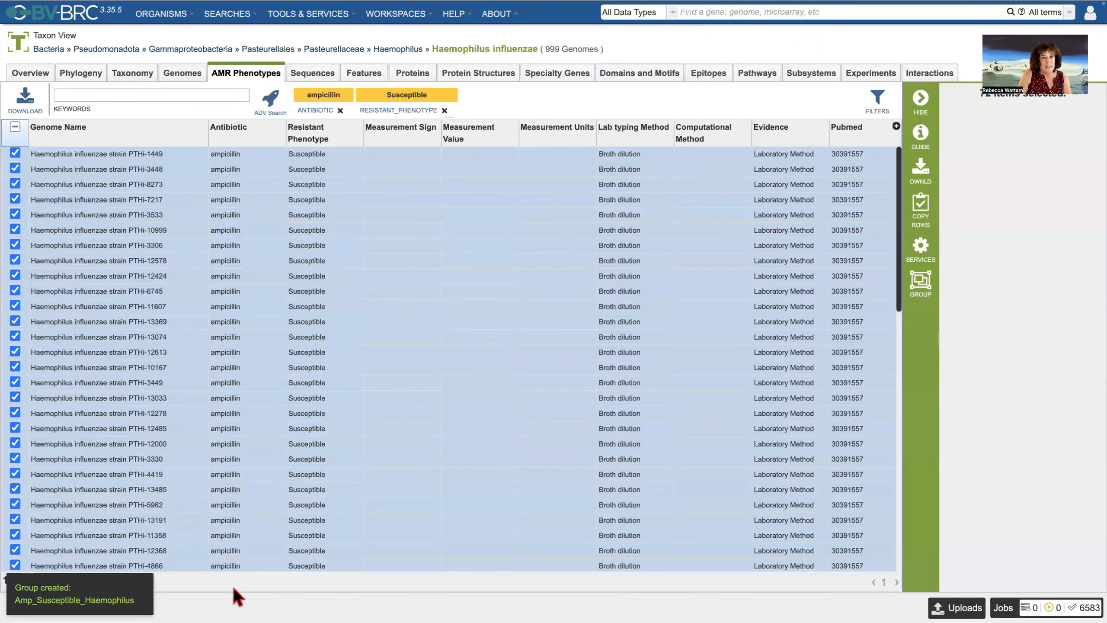
Step: Check the ampicillin-resistant bar in the species overview's antimicrobial resistance chart and open the unfiltered AMR phenotype list
{"action": "left_click", "coordinate": [22, 77]}
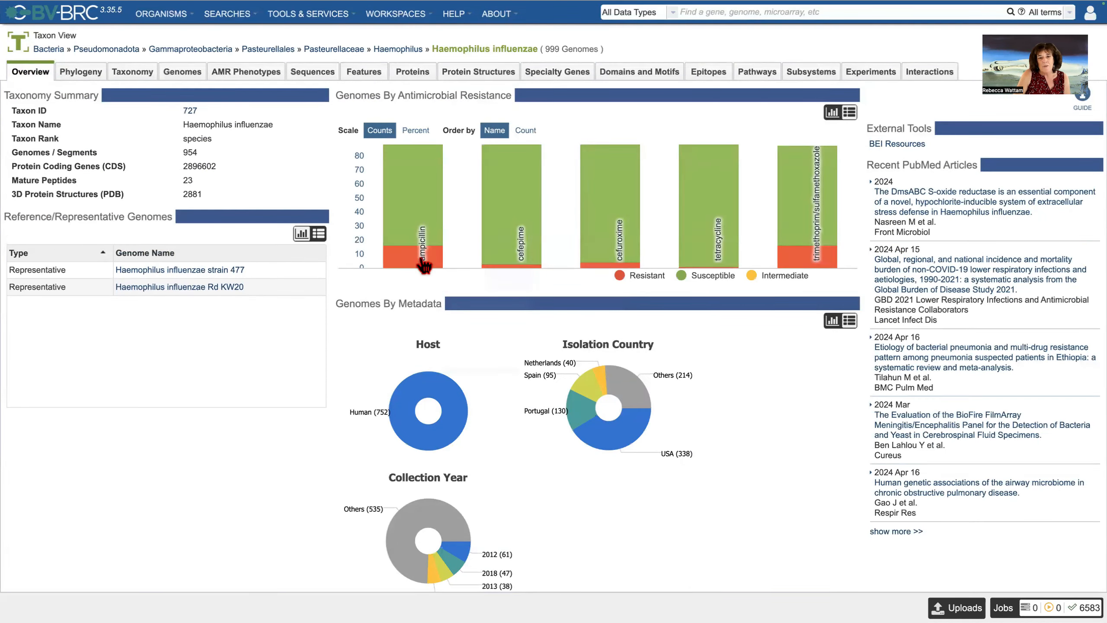
{"action": "mouse_move", "coordinate": [423, 264]}
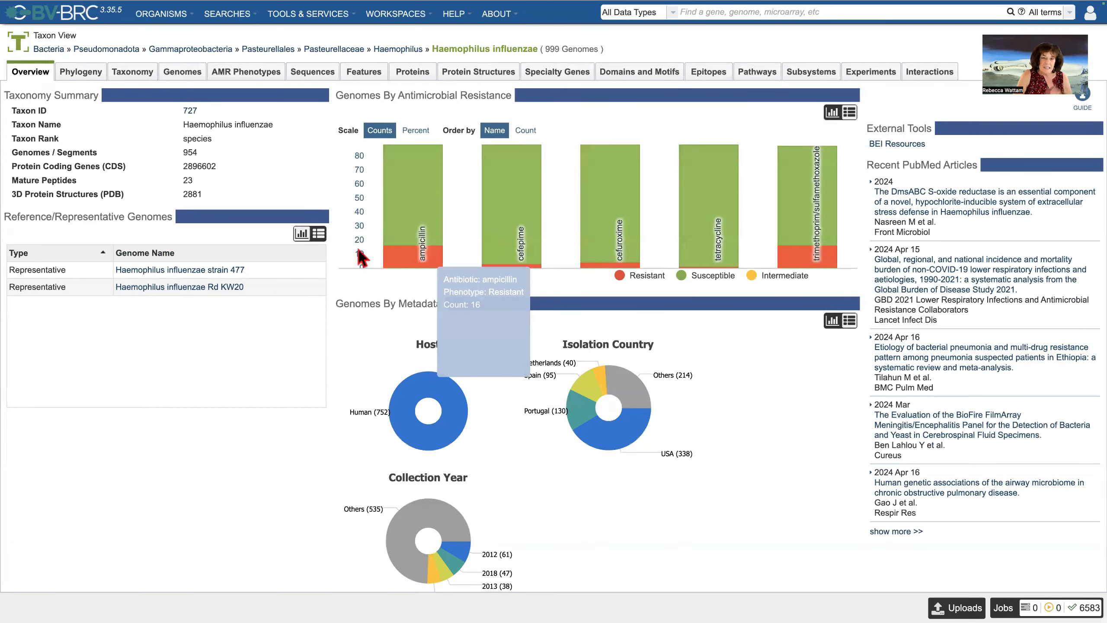
{"action": "left_click", "coordinate": [261, 77]}
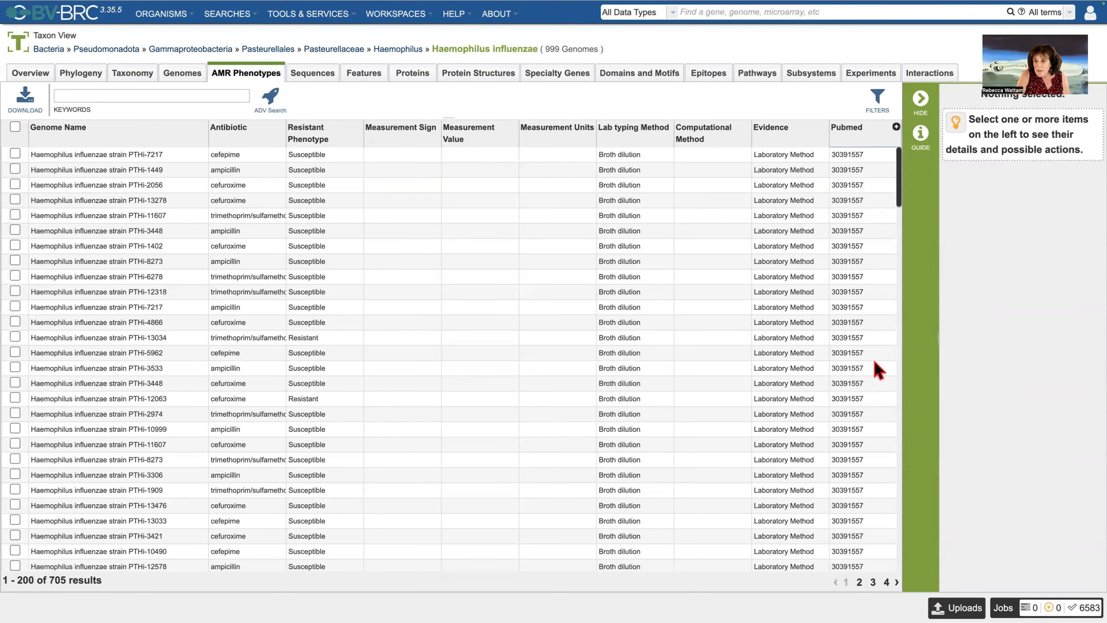
Step: Sort the AMR phenotype records by PubMed ID in both directions to compare the source publications
{"action": "left_click", "coordinate": [849, 132]}
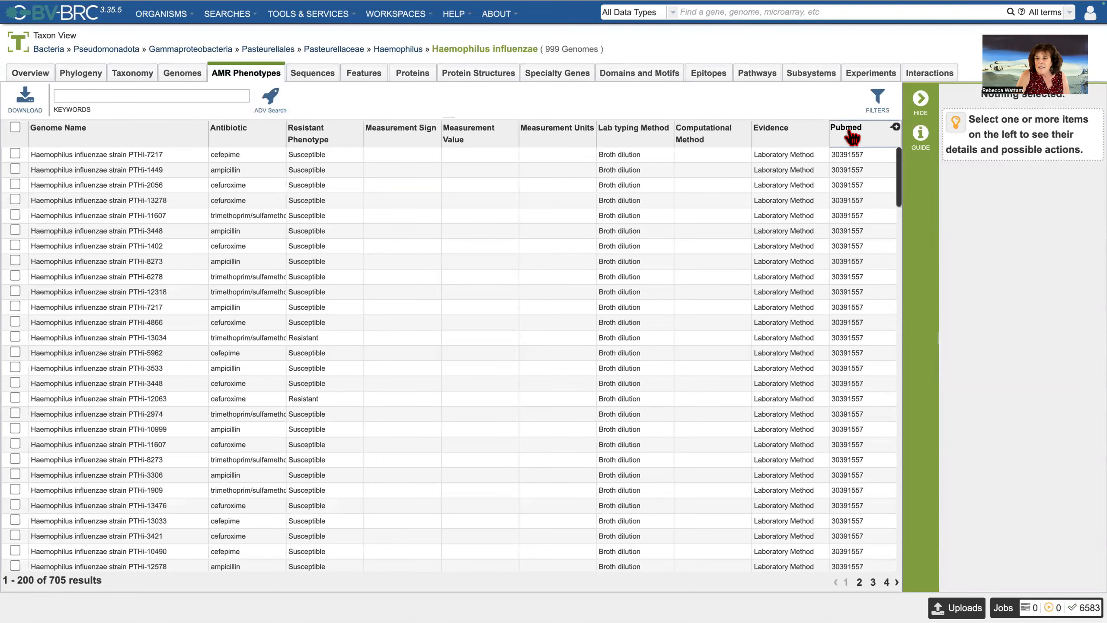
{"action": "left_click", "coordinate": [850, 132]}
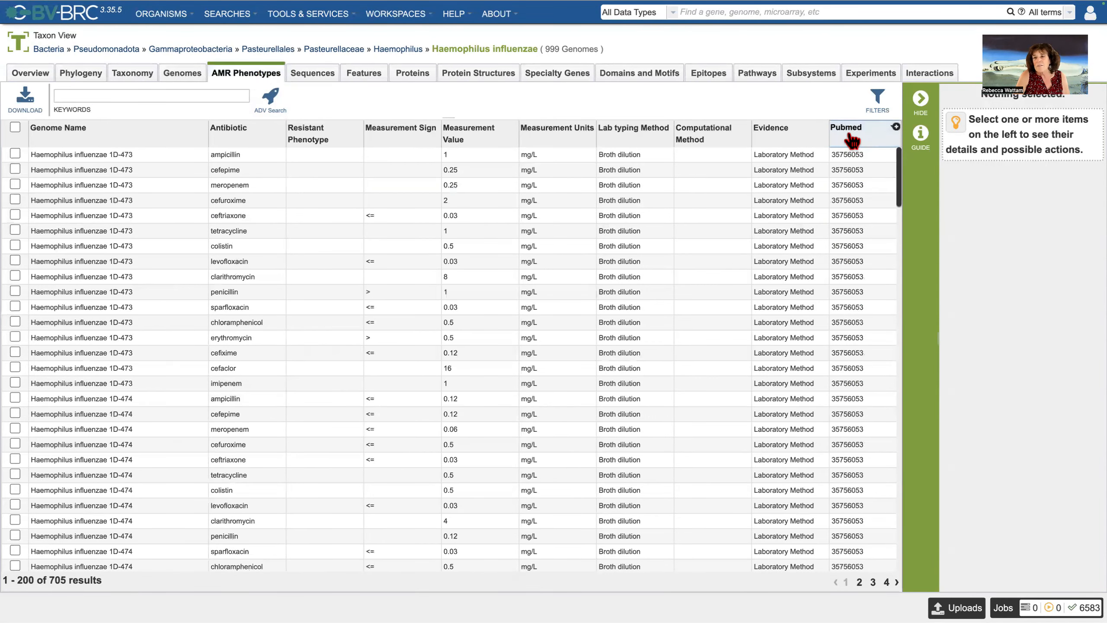
{"action": "left_click", "coordinate": [851, 139]}
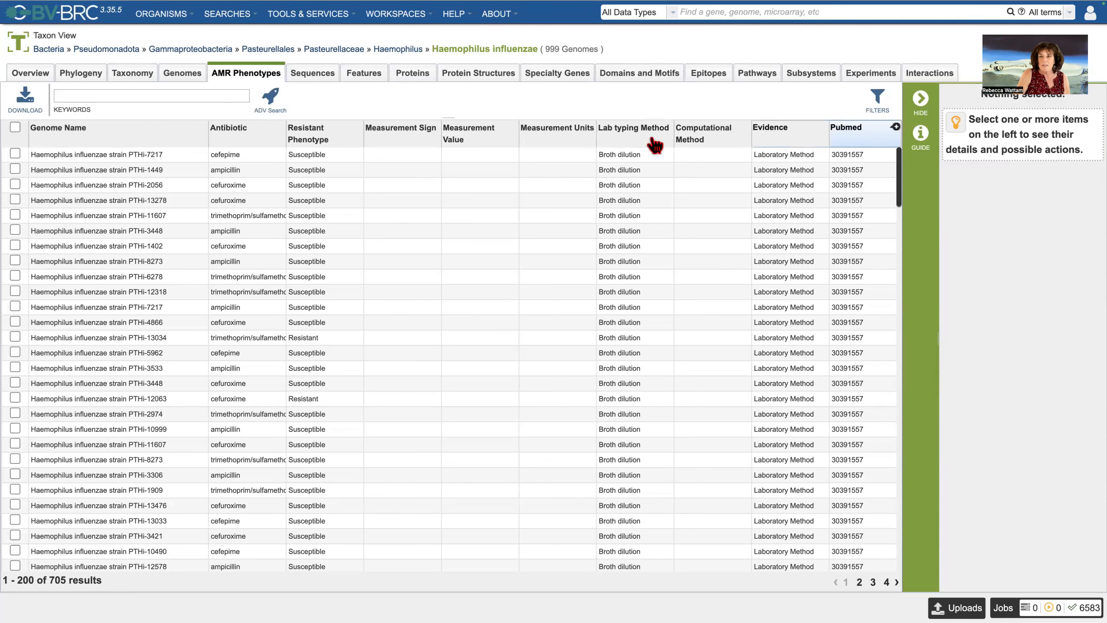
Step: Filter the AMR phenotype records to the antibiotic ampicillin and the Resistant phenotype
{"action": "left_click", "coordinate": [880, 103]}
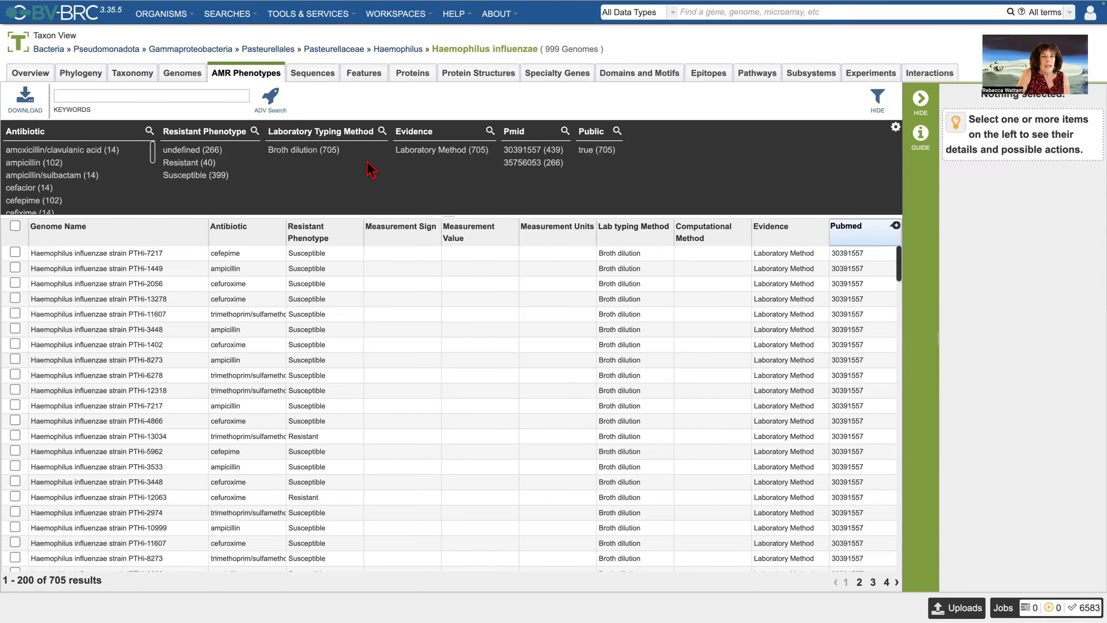
{"action": "left_click", "coordinate": [29, 164]}
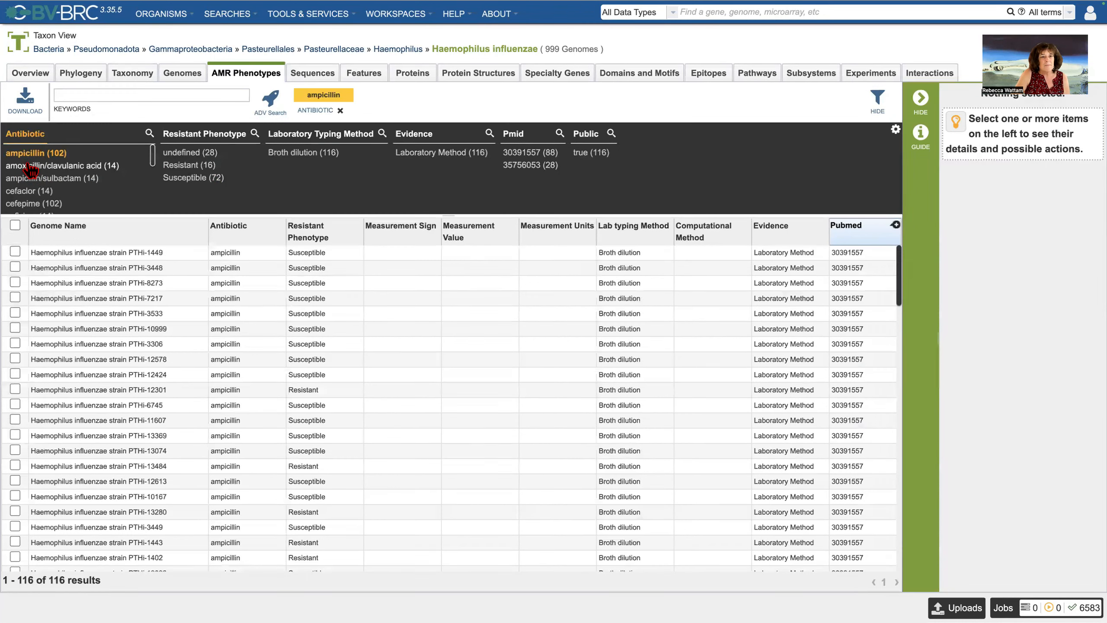
{"action": "left_click", "coordinate": [190, 166]}
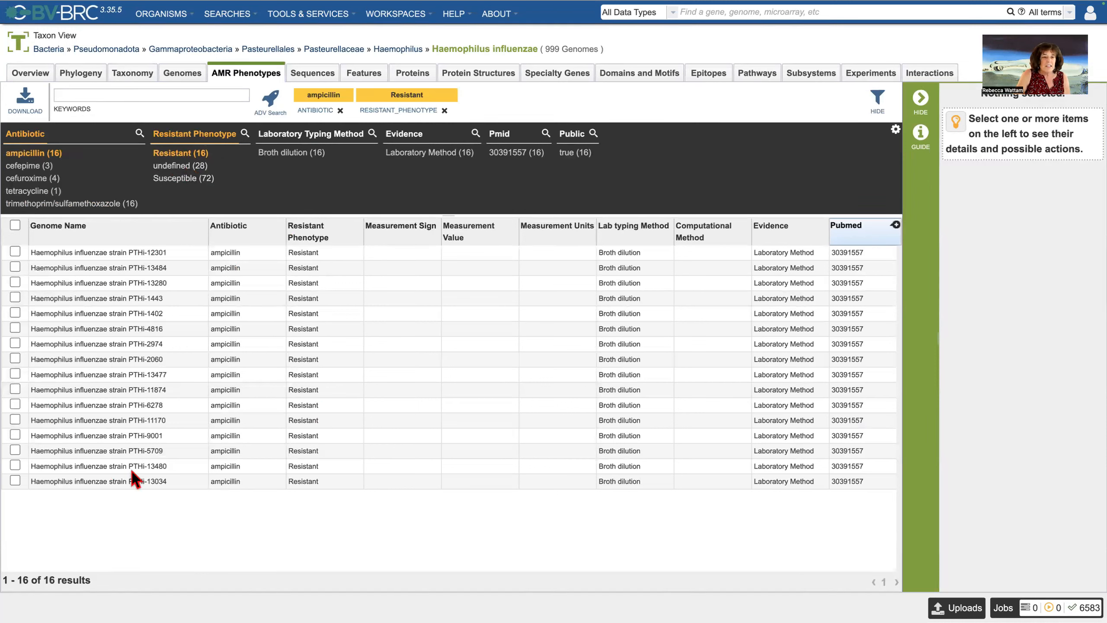
Step: Save all listed ampicillin-resistant genomes as a new genome group named Amp_Resistant_Haemophilus
{"action": "left_click", "coordinate": [15, 225]}
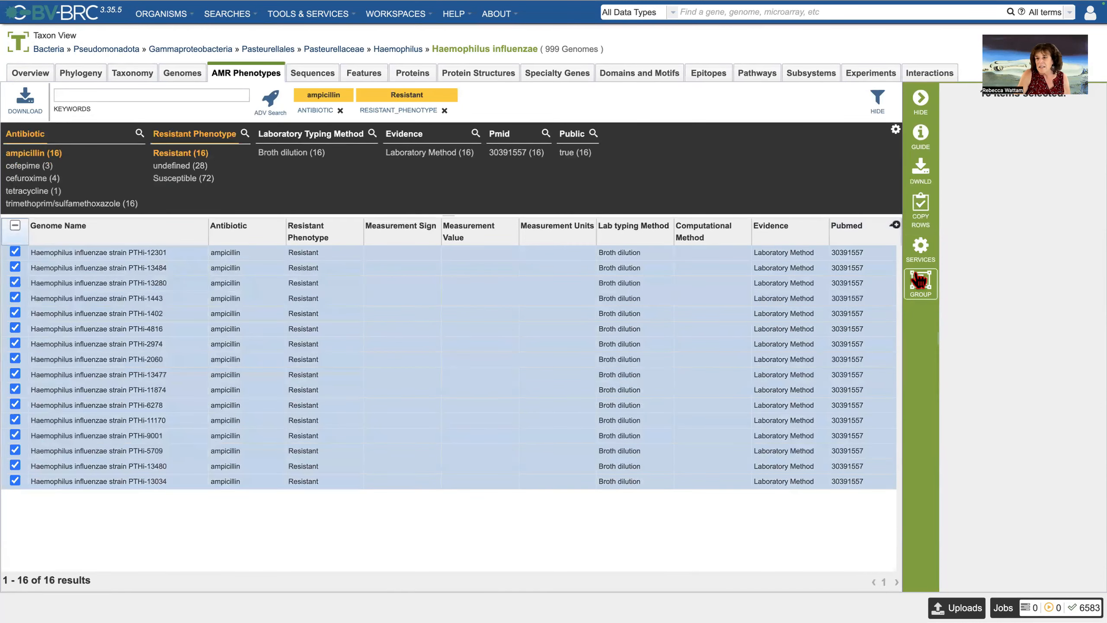
{"action": "left_click", "coordinate": [920, 284]}
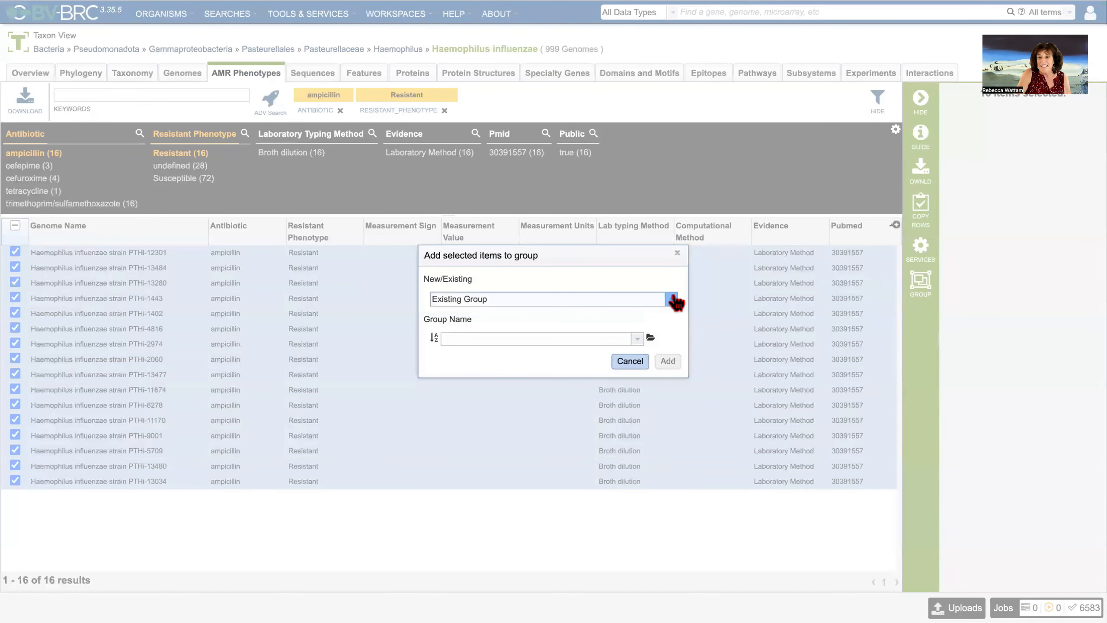
{"action": "left_click", "coordinate": [671, 300]}
{"action": "left_click", "coordinate": [463, 313]}
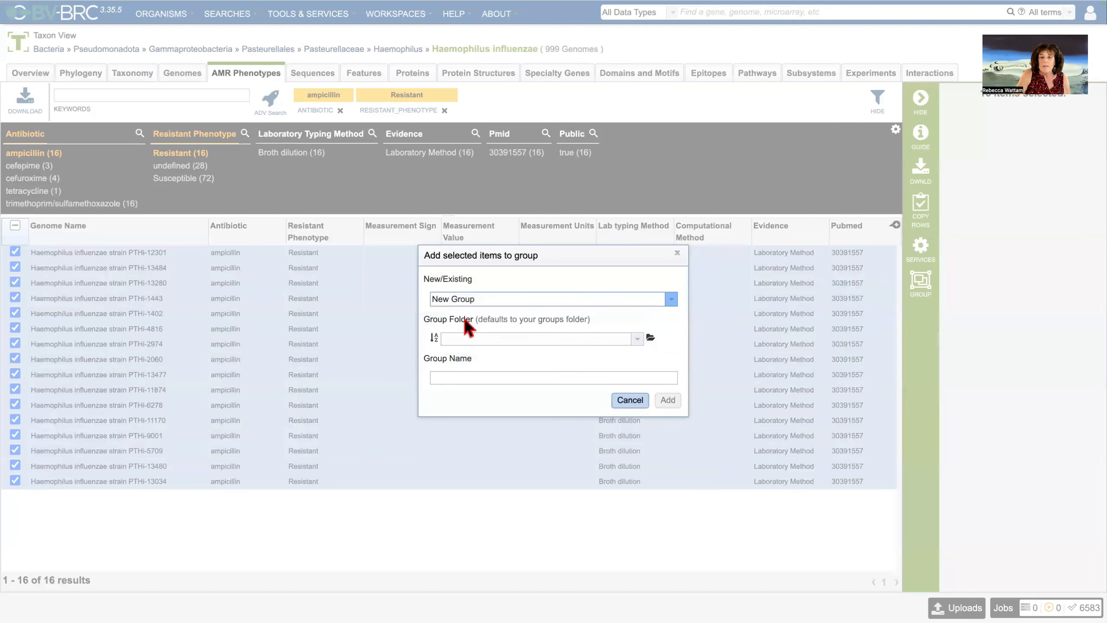
{"action": "left_click", "coordinate": [446, 374]}
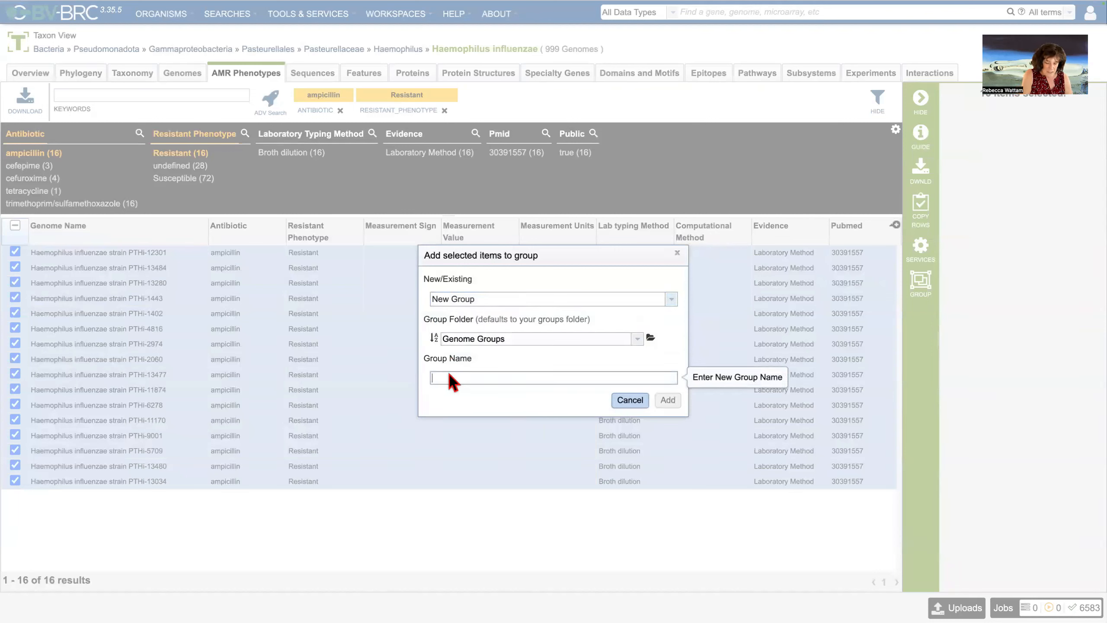
{"action": "type", "text": "Amp_Resistan"}
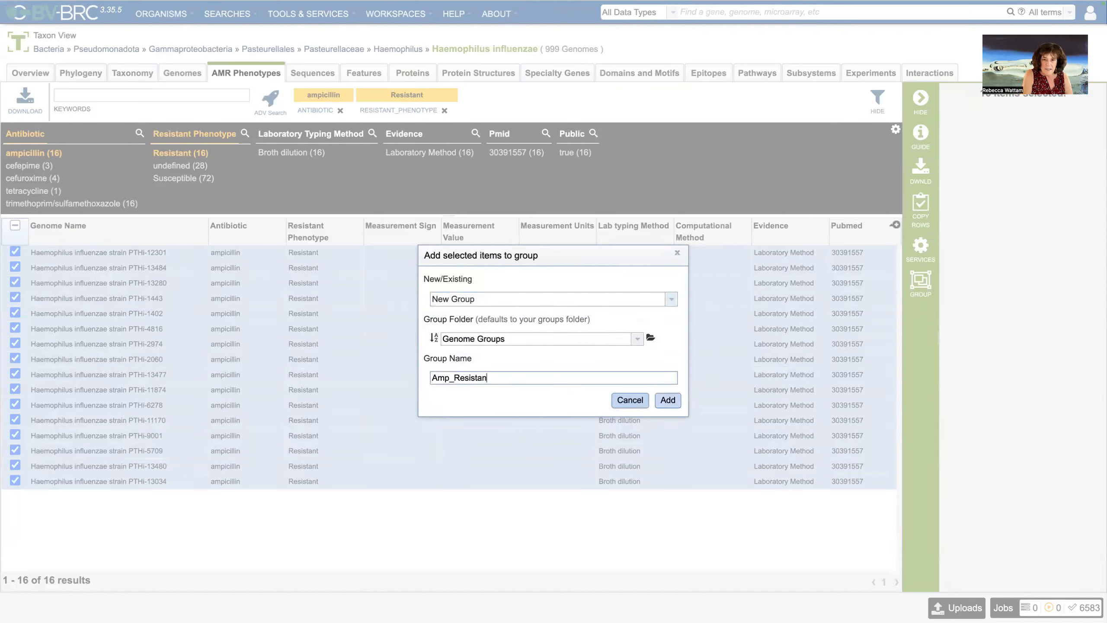
{"action": "type", "text": "t_Haemophilus"}
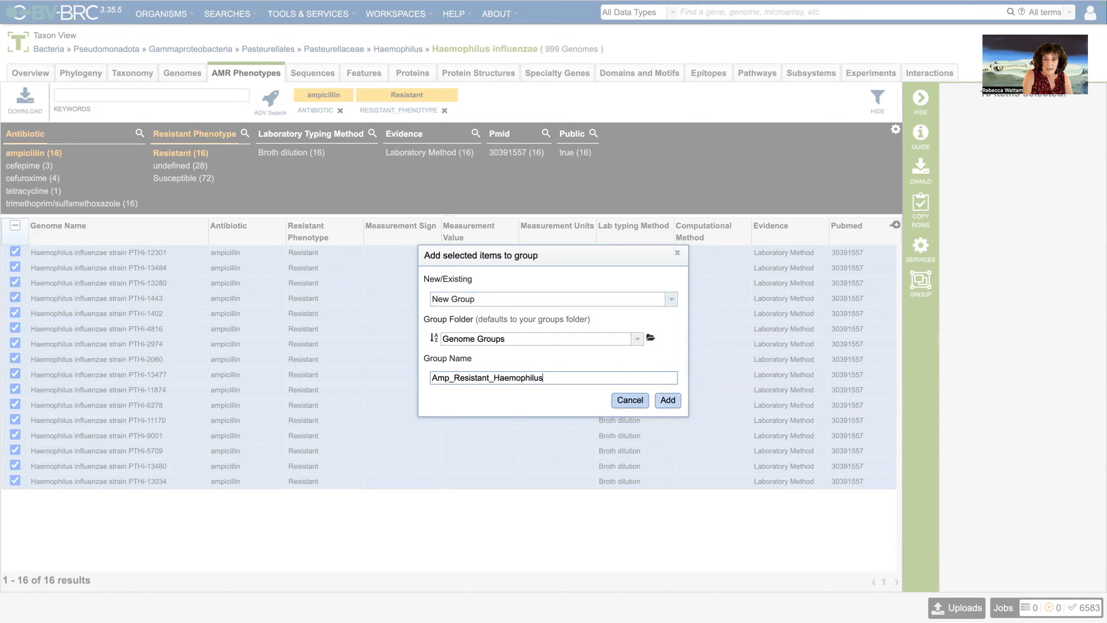
{"action": "left_click", "coordinate": [671, 404]}
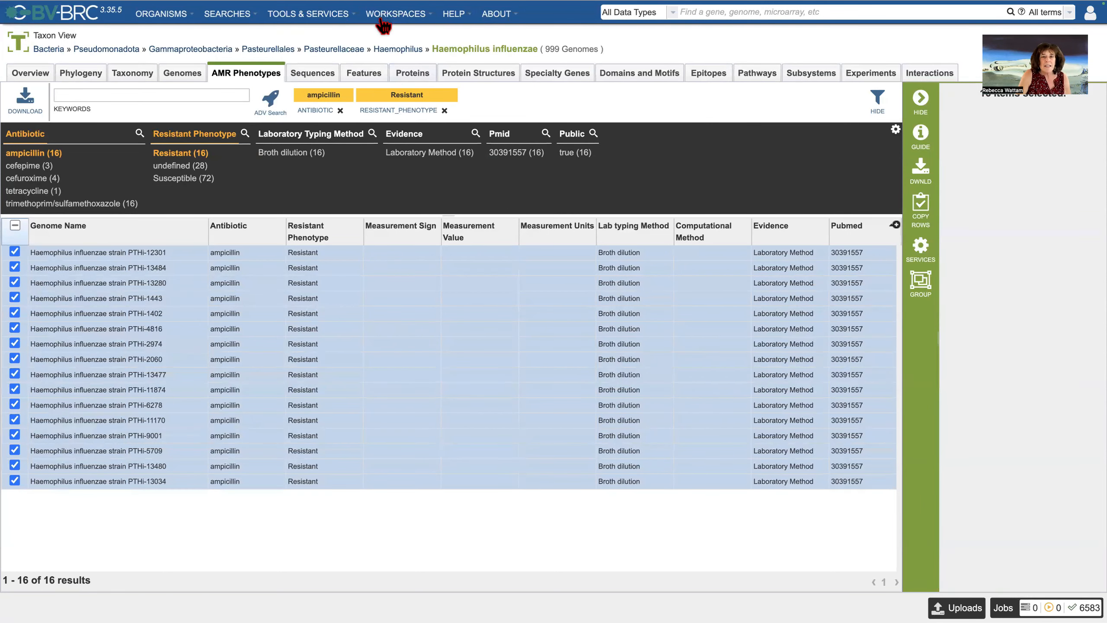
Step: View the saved groups in the home workspace's Genome Groups folder and in its Feature Groups folder
{"action": "left_click", "coordinate": [403, 13]}
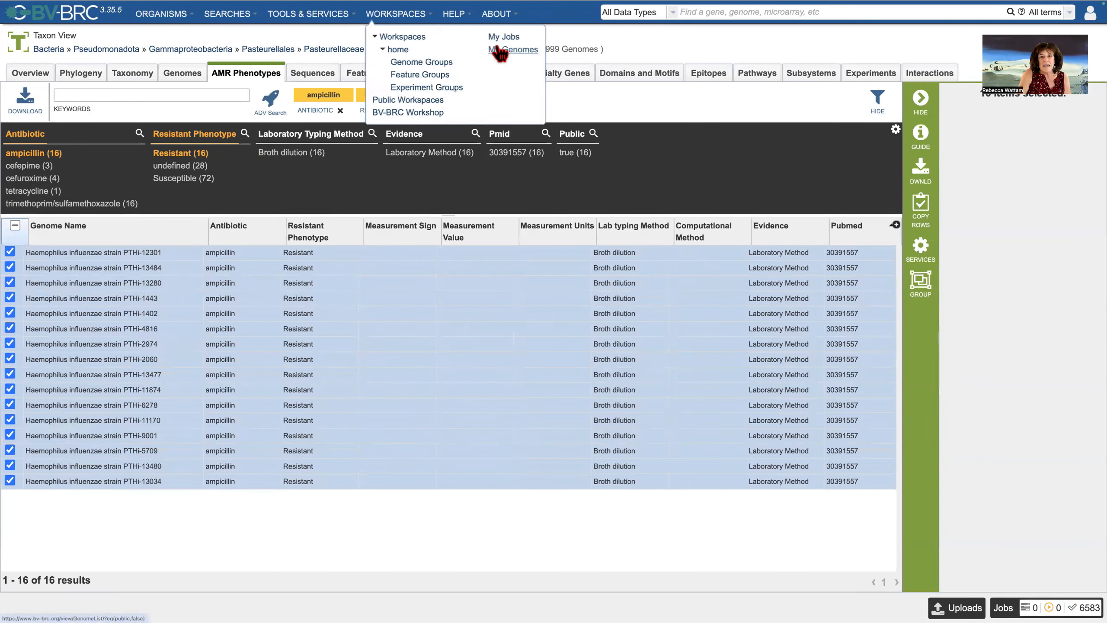
{"action": "left_click", "coordinate": [434, 65]}
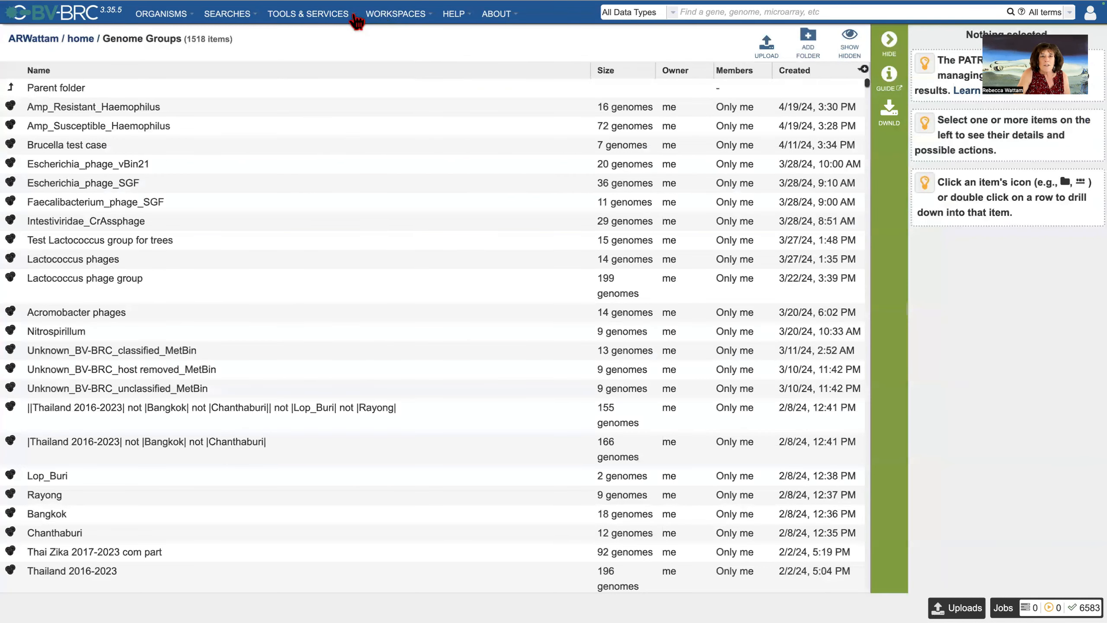
{"action": "left_click", "coordinate": [389, 18]}
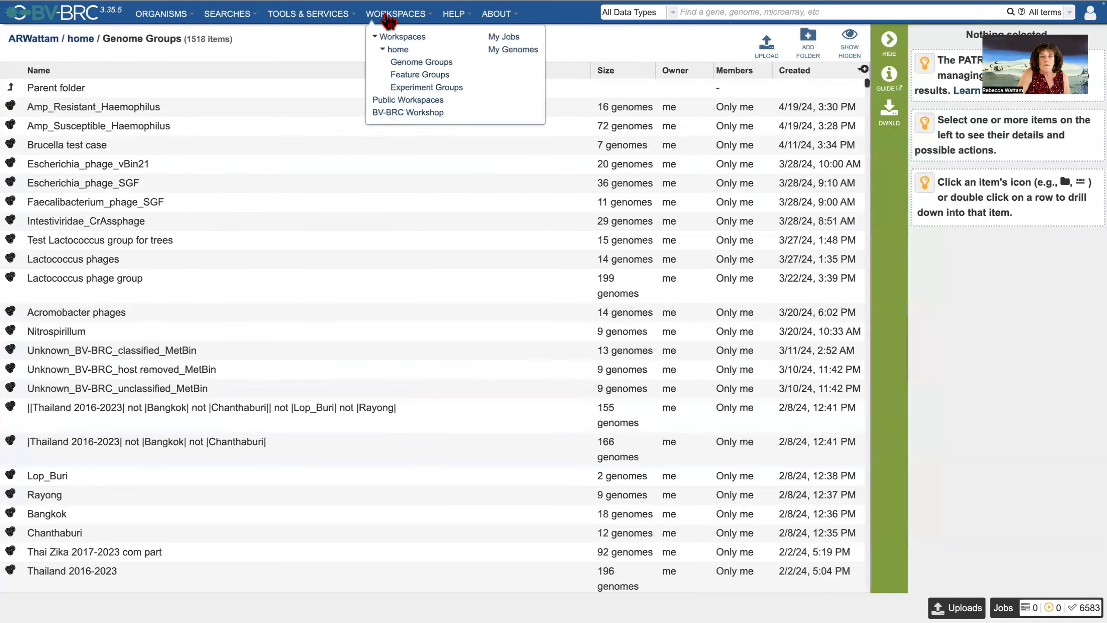
{"action": "left_click", "coordinate": [419, 78]}
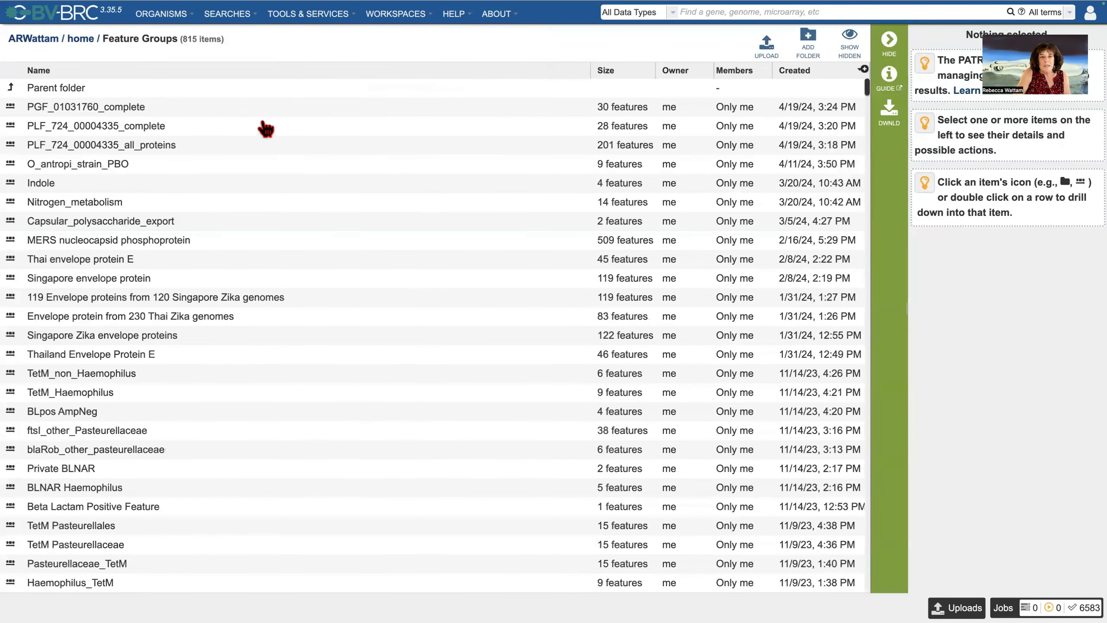
Step: Compare feature groups PGF_01031760_complete, PLF_724_00004335_complete and PLF_724_00004335_all_proteins in a Venn diagram, list the members shared by all three, and close the comparison
{"action": "left_click_drag", "start_coordinate": [215, 111], "coordinate": [210, 152]}
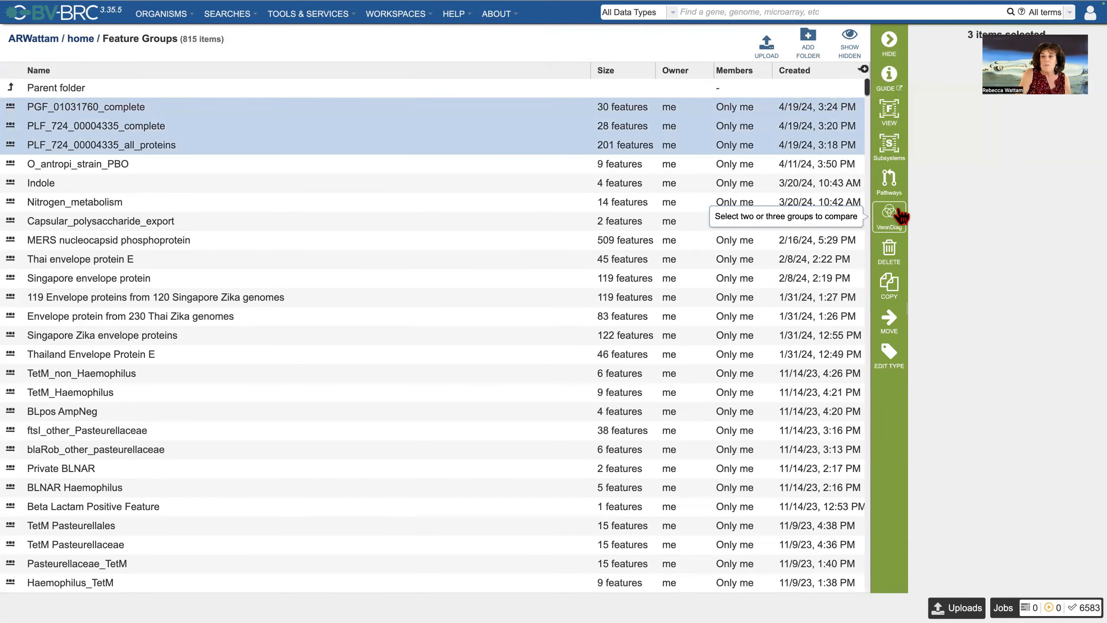
{"action": "left_click", "coordinate": [889, 218]}
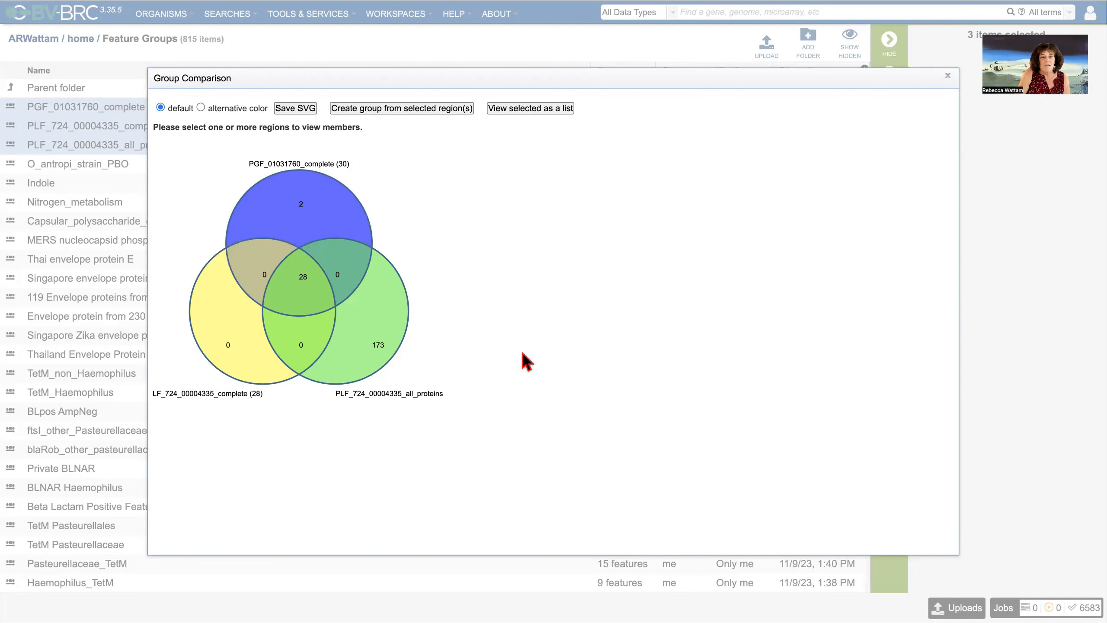
{"action": "left_click", "coordinate": [300, 281]}
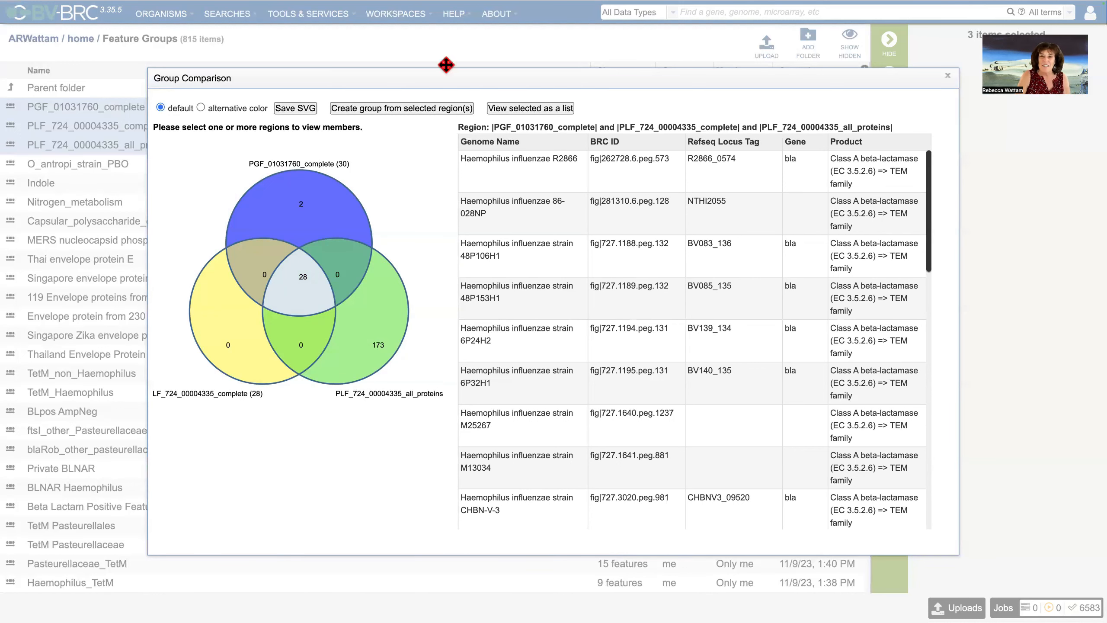
{"action": "left_click", "coordinate": [948, 75]}
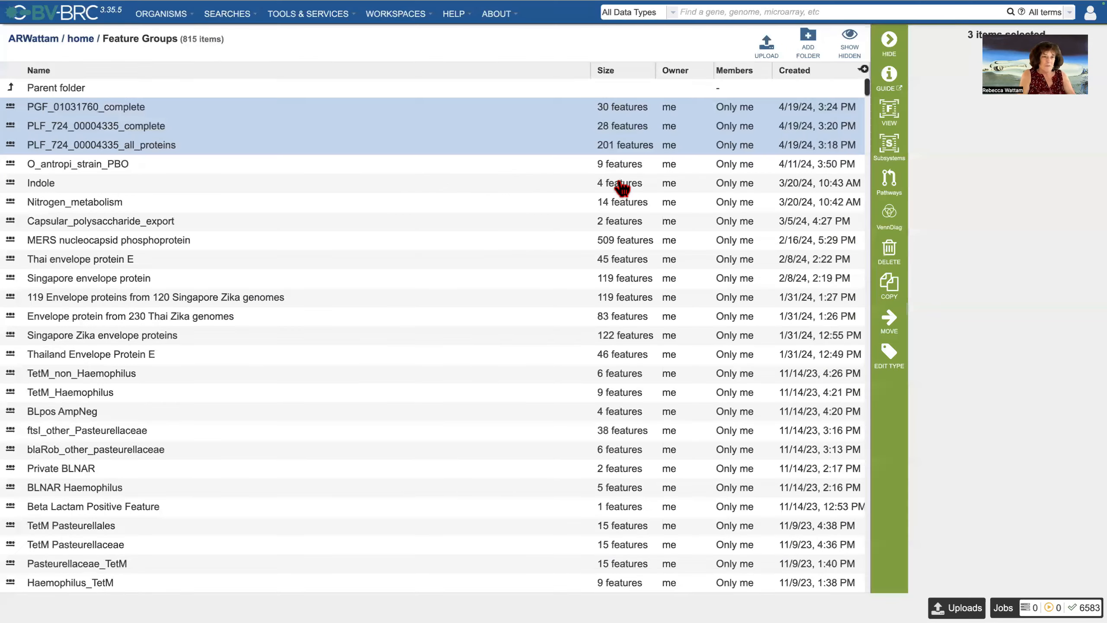